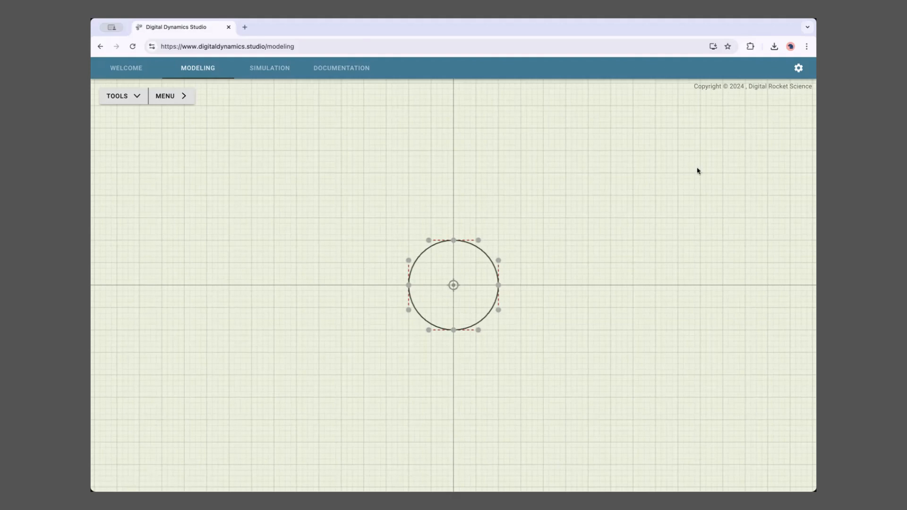
# Pan and zoom around the circle to examine the drawing area, ending with the view reset to its default.
pyautogui.scroll(-10, 271, 391)
pyautogui.scroll(6, 290, 318)
pyautogui.moveTo(407, 169); pyautogui.dragTo(173, 308)
pyautogui.moveTo(171, 190); pyautogui.dragTo(742, 234)
pyautogui.moveTo(515, 375); pyautogui.dragTo(314, 224)
pyautogui.scroll(5, 398, 335)
pyautogui.moveTo(507, 295); pyautogui.dragTo(357, 385)
pyautogui.scroll(4, 286, 417)
pyautogui.moveTo(583, 298); pyautogui.dragTo(509, 350)
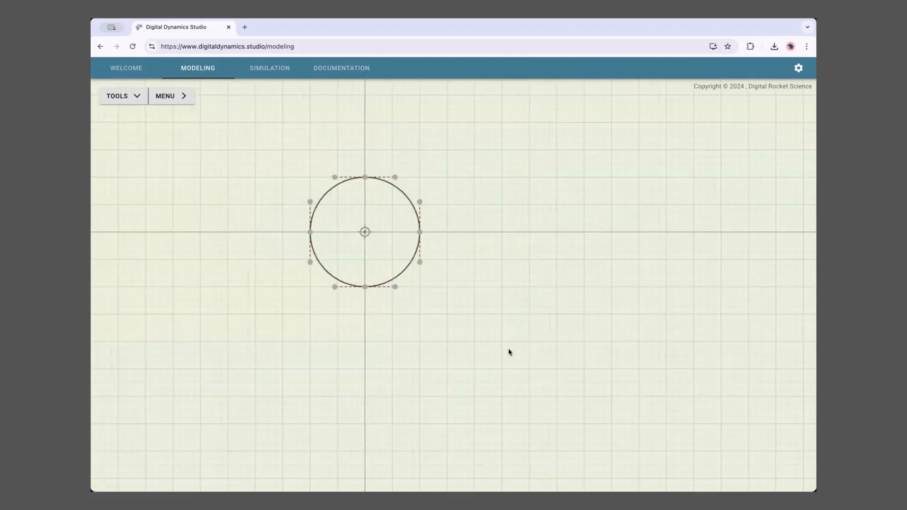
pyautogui.doubleClick(509, 350)
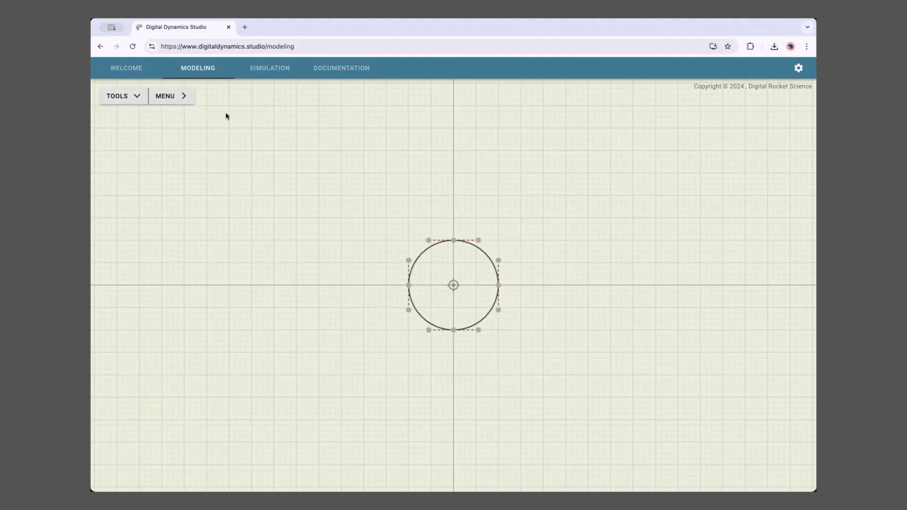
# Show and hide the modeling tools and the Save, Load, Delete and Reset options to review them.
pyautogui.click(167, 98)
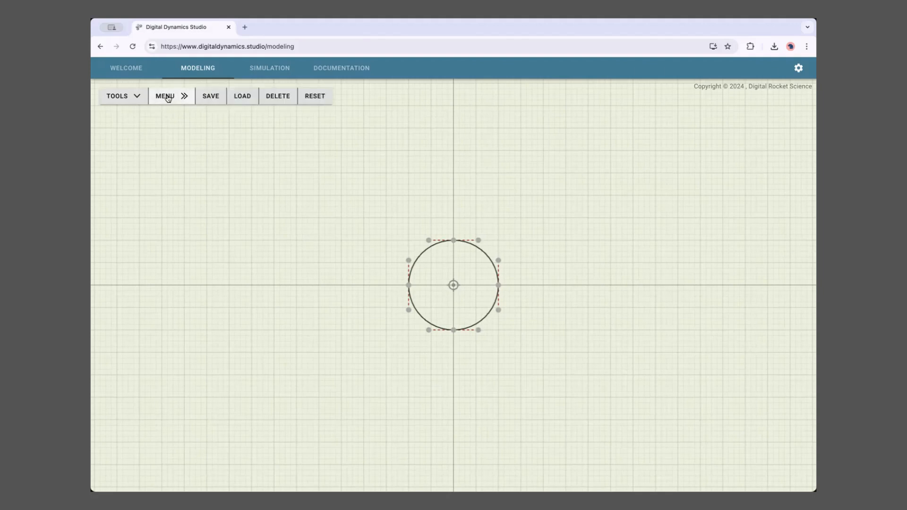
pyautogui.click(127, 97)
pyautogui.click(127, 97)
pyautogui.click(171, 97)
pyautogui.click(138, 97)
pyautogui.click(171, 97)
pyautogui.click(173, 96)
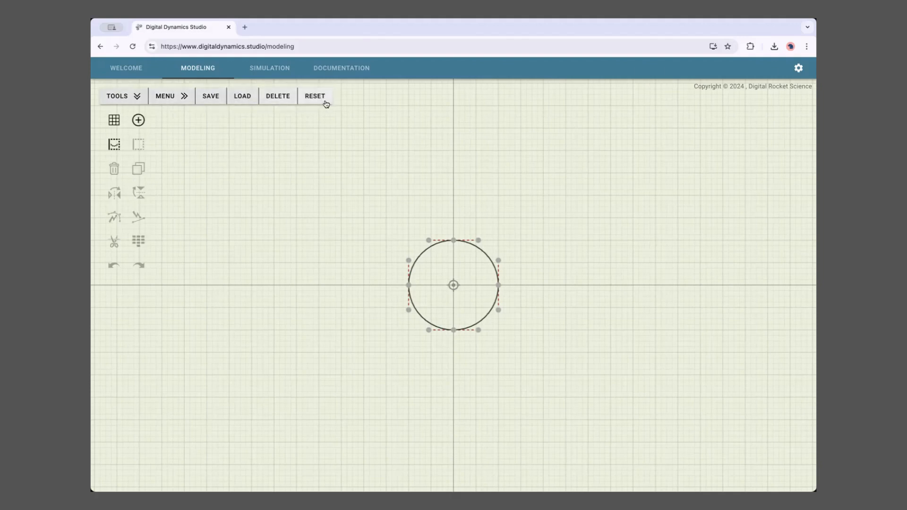
pyautogui.click(173, 97)
pyautogui.click(136, 96)
pyautogui.click(136, 96)
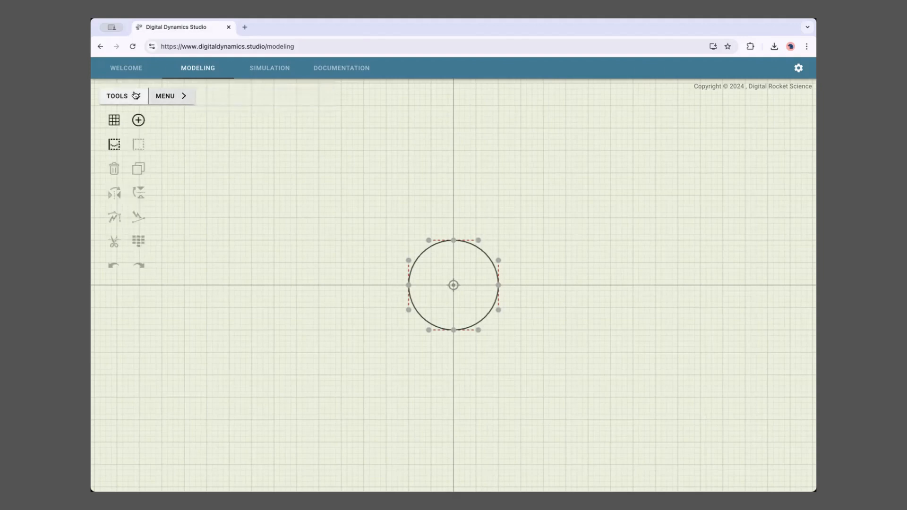
pyautogui.click(127, 96)
pyautogui.click(127, 95)
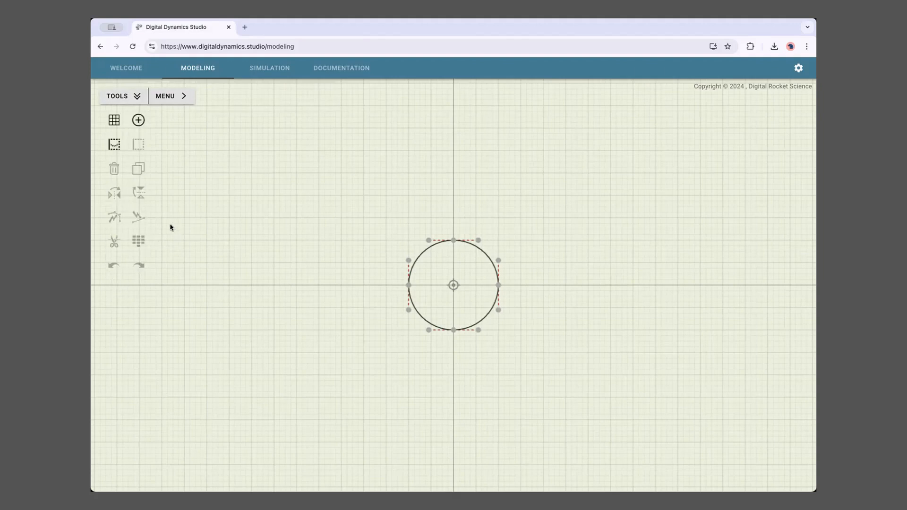
pyautogui.click(131, 97)
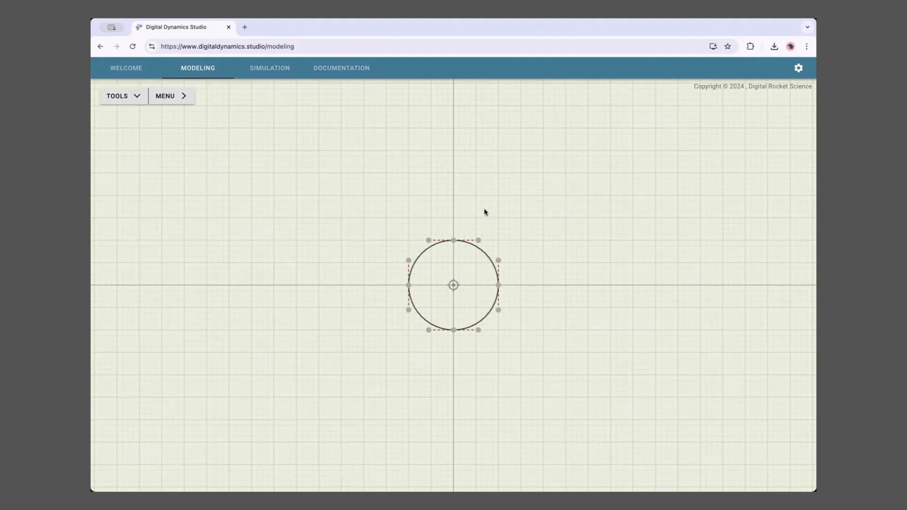
# Pan the canvas in different directions to examine the areas on both sides of the circle.
pyautogui.moveTo(679, 203); pyautogui.dragTo(727, 211)
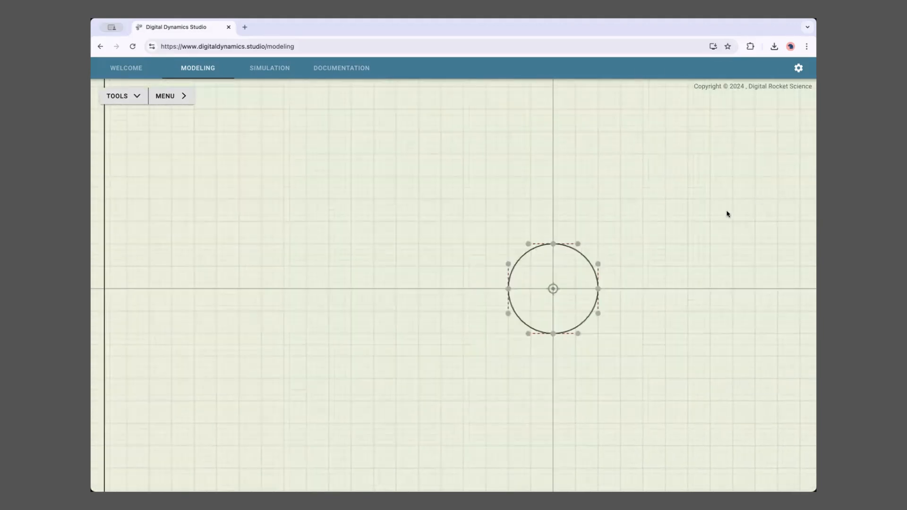
pyautogui.moveTo(435, 240); pyautogui.dragTo(235, 148)
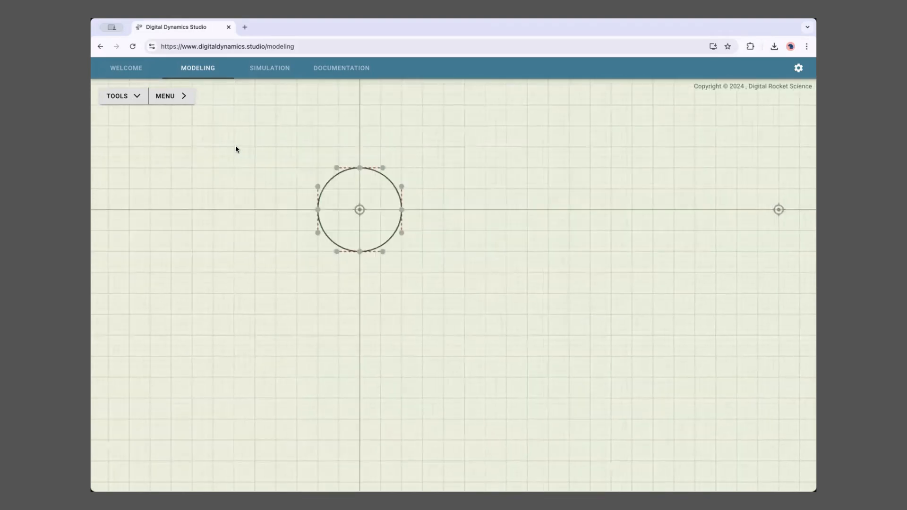
pyautogui.moveTo(469, 225)
pyautogui.mouseDown()
pyautogui.moveTo(691, 249)
pyautogui.moveTo(674, 220)
pyautogui.moveTo(373, 357)
pyautogui.moveTo(263, 338)
pyautogui.moveTo(419, 239)
pyautogui.moveTo(595, 329)
pyautogui.moveTo(553, 340)
pyautogui.moveTo(156, 318)
pyautogui.moveTo(433, 186)
pyautogui.moveTo(360, 304)
pyautogui.moveTo(480, 150)
pyautogui.moveTo(535, 342)
pyautogui.moveTo(478, 179)
pyautogui.moveTo(236, 307)
pyautogui.mouseUp()
pyautogui.moveTo(419, 308); pyautogui.dragTo(585, 390)
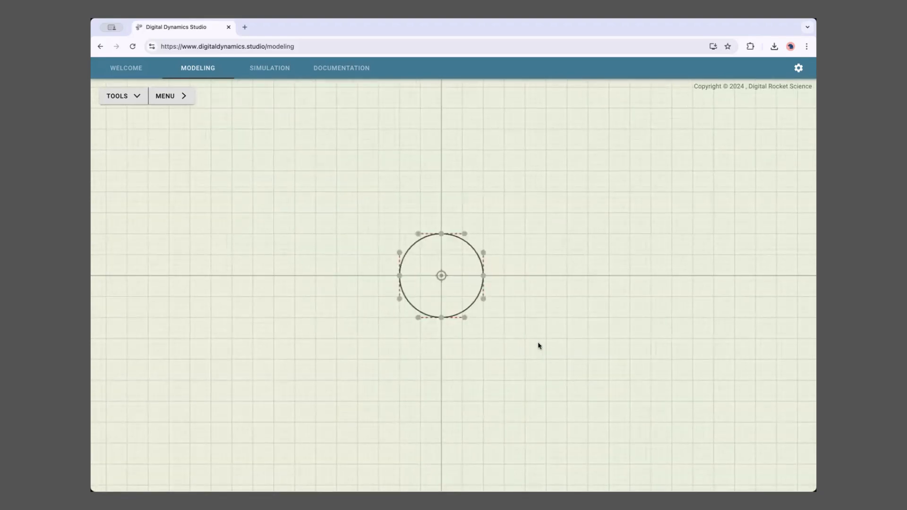
pyautogui.moveTo(538, 346); pyautogui.dragTo(569, 255)
pyautogui.moveTo(463, 305); pyautogui.dragTo(341, 367)
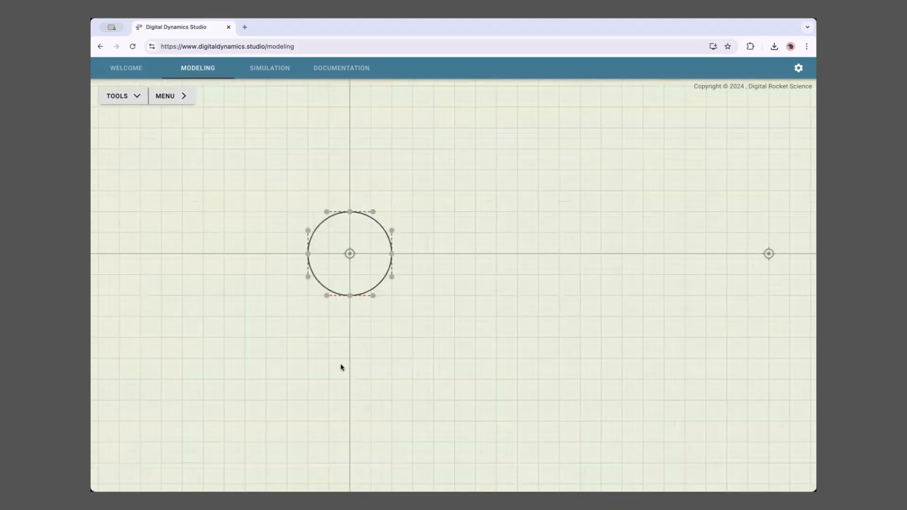
# Zoom in and out to examine the small circle in relation to the large rectangle around it.
pyautogui.scroll(-1, 418, 372)
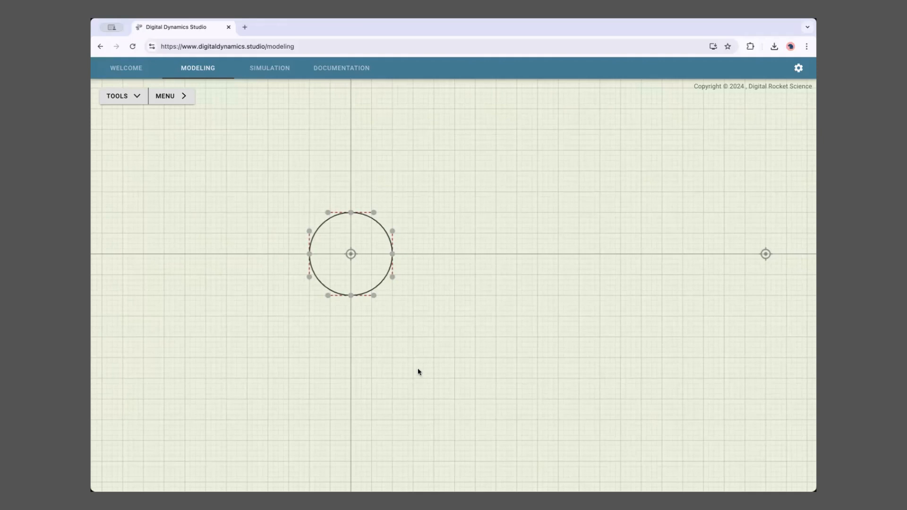
pyautogui.scroll(5, 506, 264)
pyautogui.scroll(-3, 512, 277)
pyautogui.scroll(2, 496, 366)
pyautogui.scroll(-1, 500, 243)
pyautogui.scroll(4, 476, 286)
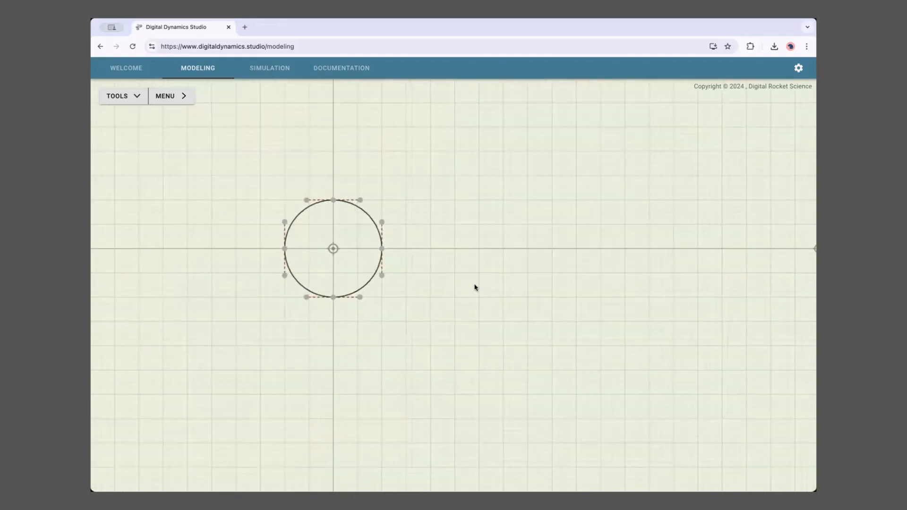
pyautogui.scroll(-1, 468, 314)
pyautogui.scroll(-10, 469, 312)
pyautogui.moveTo(385, 311); pyautogui.dragTo(502, 330)
pyautogui.scroll(6, 405, 290)
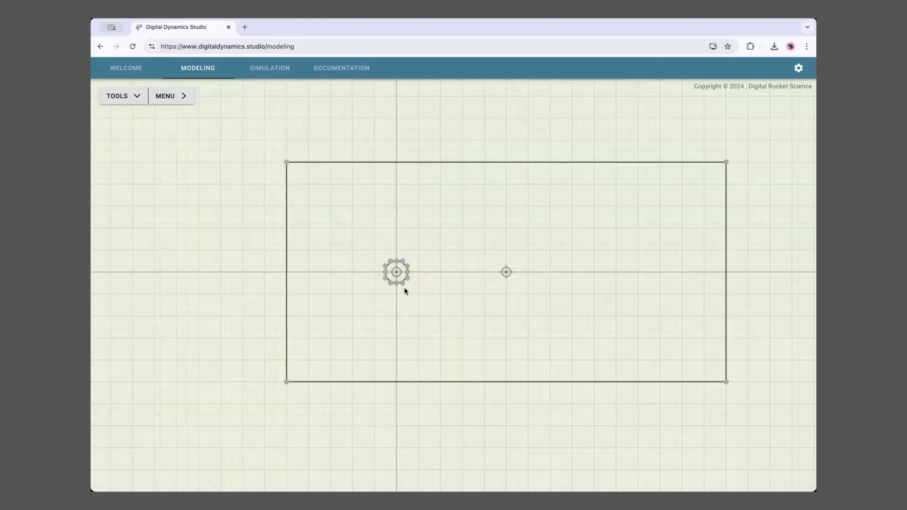
pyautogui.scroll(-3, 478, 300)
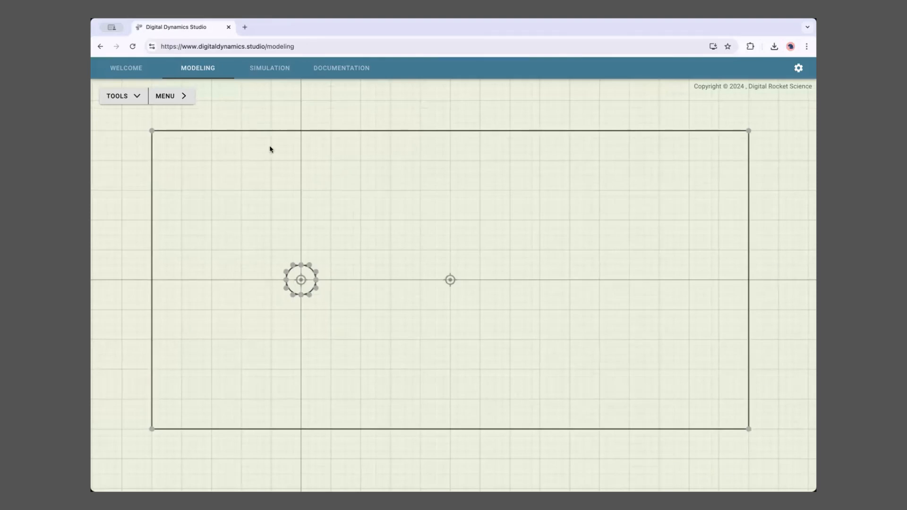
pyautogui.scroll(10, 436, 359)
pyautogui.scroll(-5, 434, 362)
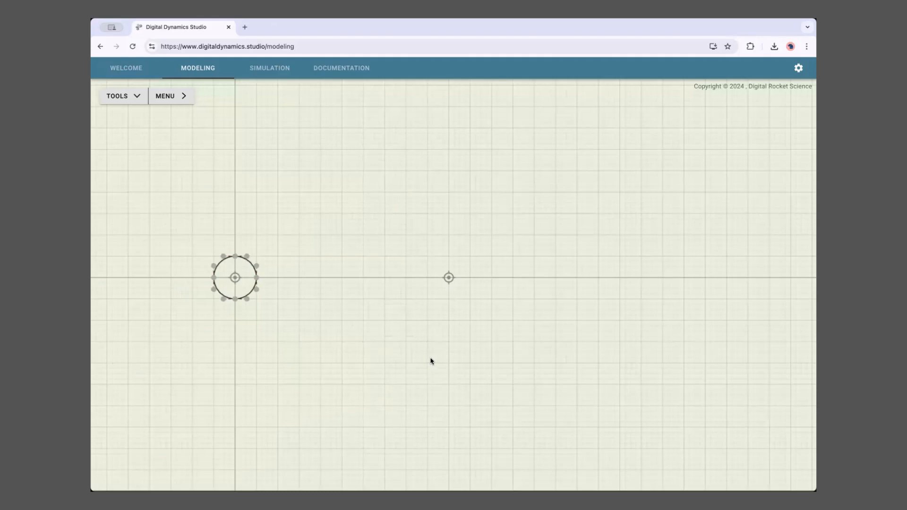
pyautogui.scroll(-3, 423, 358)
pyautogui.moveTo(419, 356); pyautogui.dragTo(581, 339)
pyautogui.scroll(5, 531, 342)
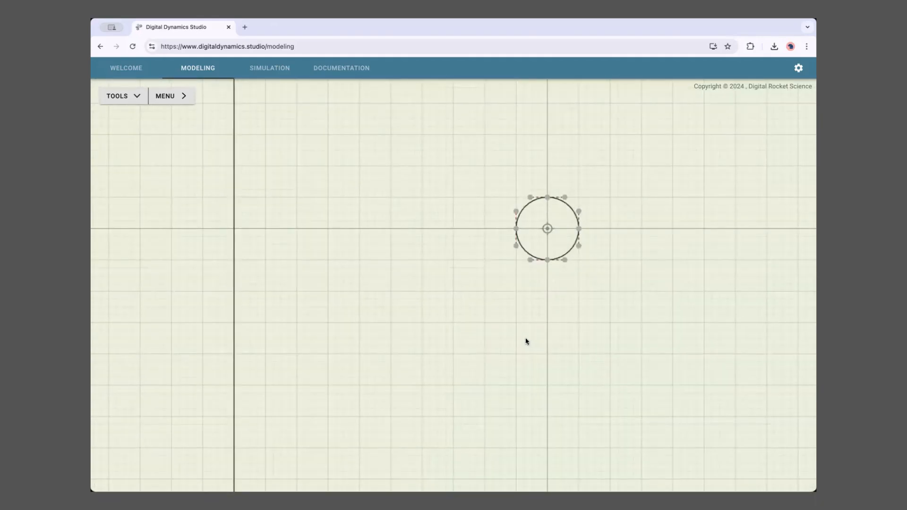
# Pan across the grid and zoom out to examine the rectangle and the empty space around it.
pyautogui.moveTo(553, 332)
pyautogui.mouseDown()
pyautogui.moveTo(336, 313)
pyautogui.moveTo(216, 336)
pyautogui.moveTo(164, 270)
pyautogui.mouseUp()
pyautogui.moveTo(197, 229); pyautogui.dragTo(488, 397)
pyautogui.scroll(-1, 488, 396)
pyautogui.scroll(-1, 540, 346)
pyautogui.moveTo(540, 346); pyautogui.dragTo(272, 320)
pyautogui.moveTo(511, 351); pyautogui.dragTo(376, 341)
pyautogui.scroll(-5, 475, 282)
pyautogui.scroll(-2, 475, 282)
pyautogui.moveTo(475, 282); pyautogui.dragTo(285, 368)
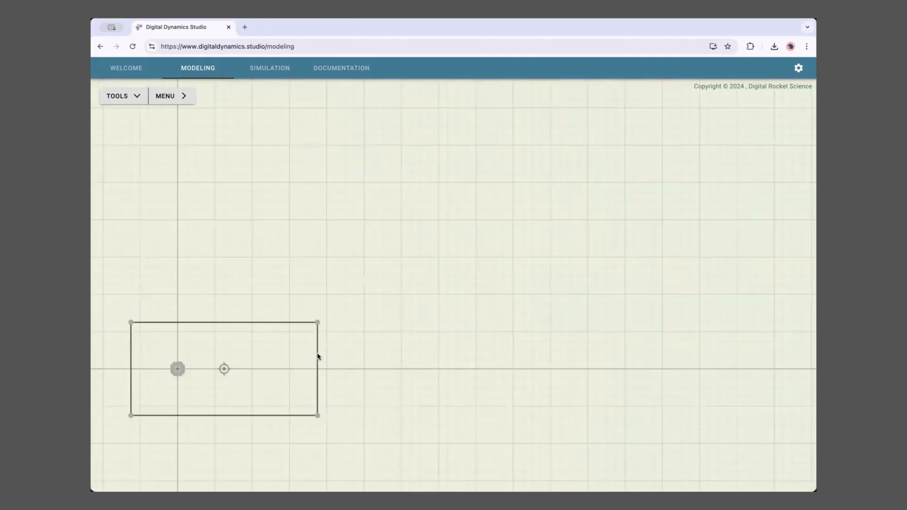
pyautogui.moveTo(372, 361); pyautogui.dragTo(686, 338)
pyautogui.moveTo(397, 344); pyautogui.dragTo(364, 263)
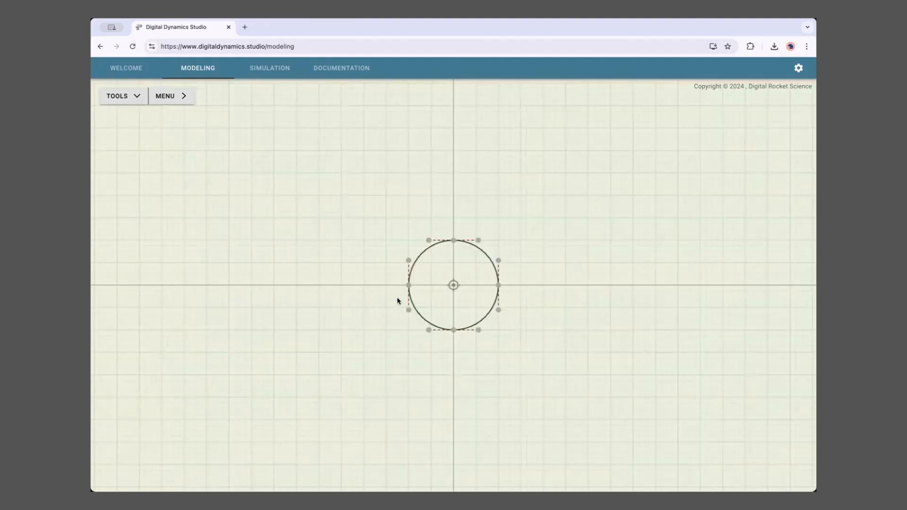
# Zoom out and in about the origin, shift the canvas, and restore the default view.
pyautogui.scroll(-8, 394, 341)
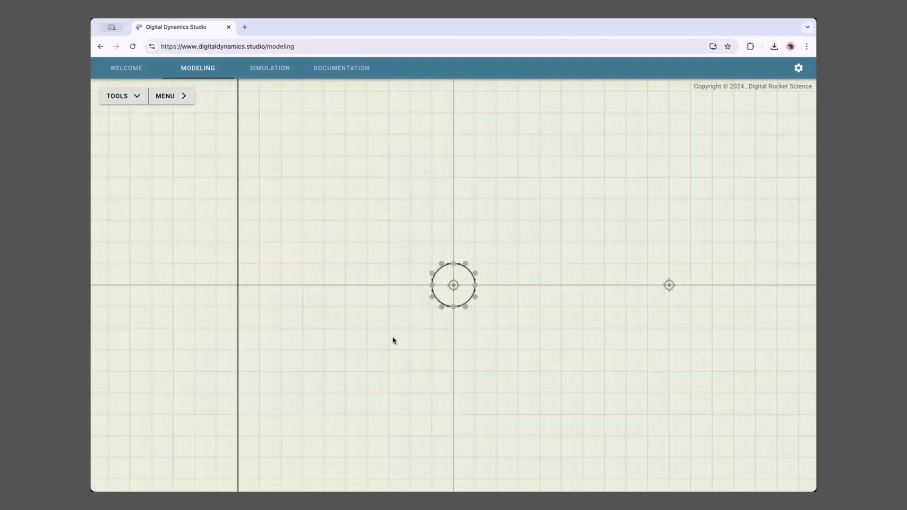
pyautogui.scroll(6, 396, 342)
pyautogui.scroll(4, 396, 342)
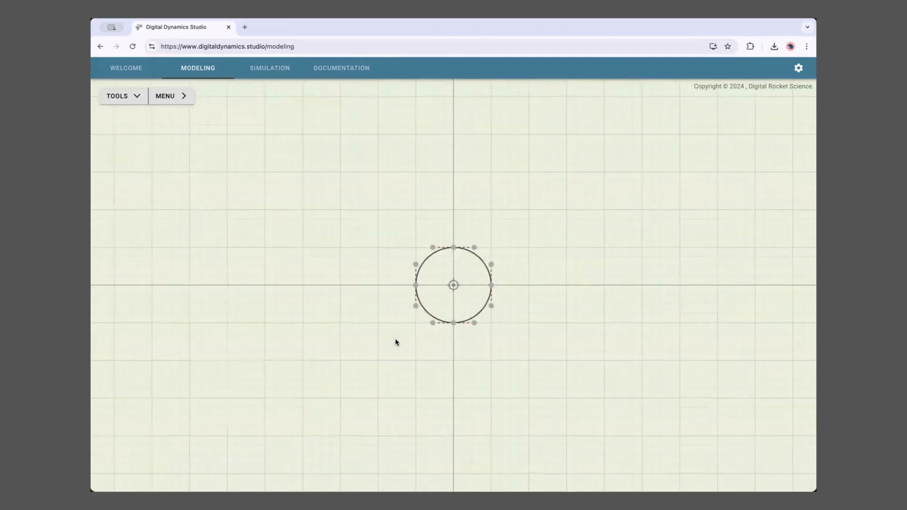
pyautogui.moveTo(474, 308); pyautogui.dragTo(614, 402)
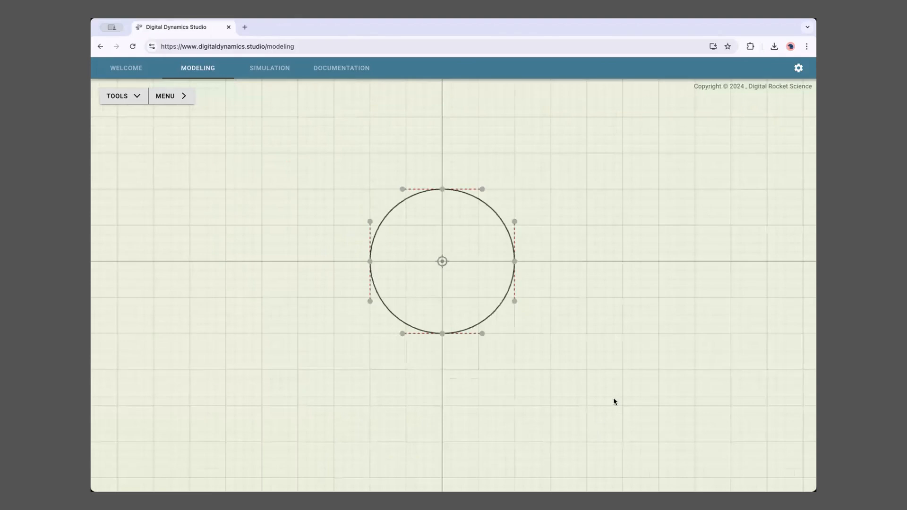
pyautogui.doubleClick(613, 402)
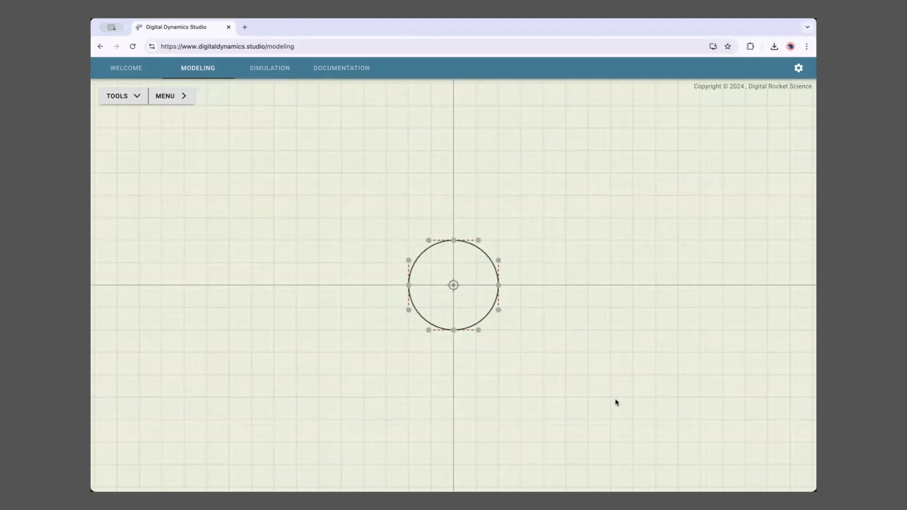
# Frame the complete rectangle with the circle and both centre markers to examine the whole model.
pyautogui.scroll(2, 616, 400)
pyautogui.scroll(-5, 639, 388)
pyautogui.moveTo(658, 375)
pyautogui.mouseDown()
pyautogui.moveTo(654, 367)
pyautogui.moveTo(501, 350)
pyautogui.mouseUp()
pyautogui.scroll(-3, 547, 421)
pyautogui.moveTo(579, 298)
pyautogui.mouseDown()
pyautogui.moveTo(569, 356)
pyautogui.moveTo(613, 326)
pyautogui.moveTo(537, 310)
pyautogui.moveTo(590, 275)
pyautogui.moveTo(593, 313)
pyautogui.mouseUp()
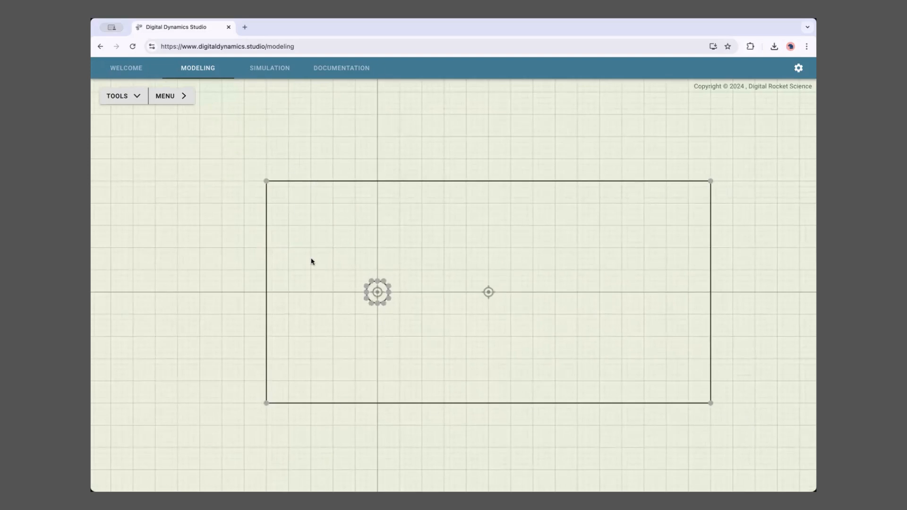
pyautogui.scroll(2, 314, 364)
pyautogui.scroll(5, 360, 354)
pyautogui.moveTo(361, 352); pyautogui.dragTo(398, 377)
pyautogui.scroll(-3, 421, 385)
pyautogui.scroll(-2, 424, 387)
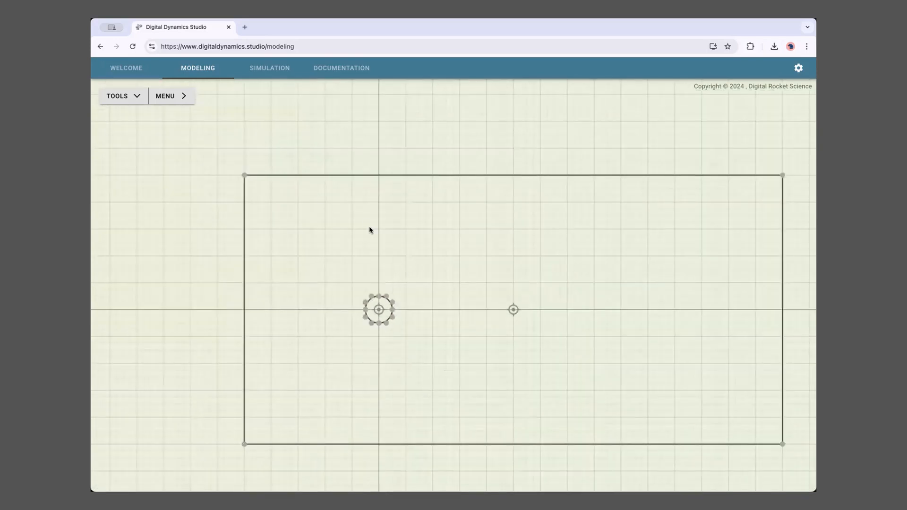
pyautogui.moveTo(482, 335); pyautogui.dragTo(438, 341)
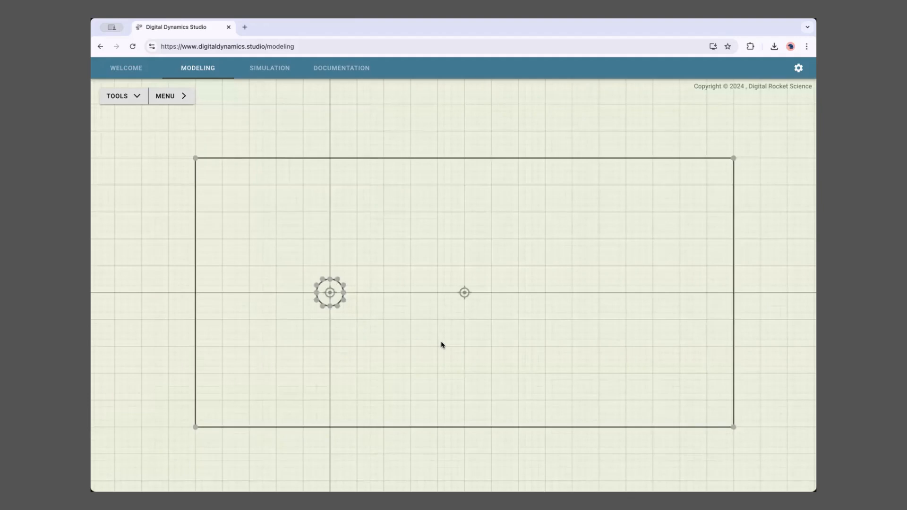
pyautogui.scroll(1, 440, 348)
pyautogui.scroll(-3, 439, 349)
pyautogui.scroll(2, 436, 349)
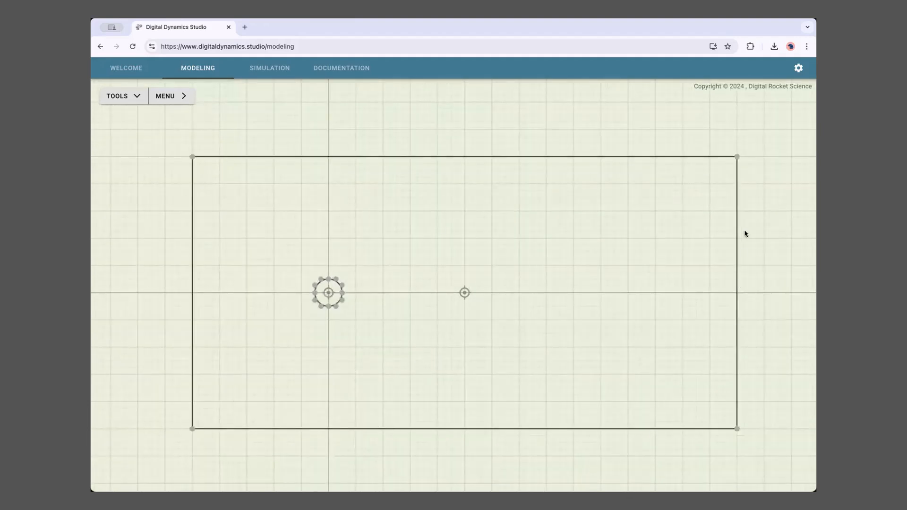
pyautogui.moveTo(212, 384); pyautogui.dragTo(187, 368)
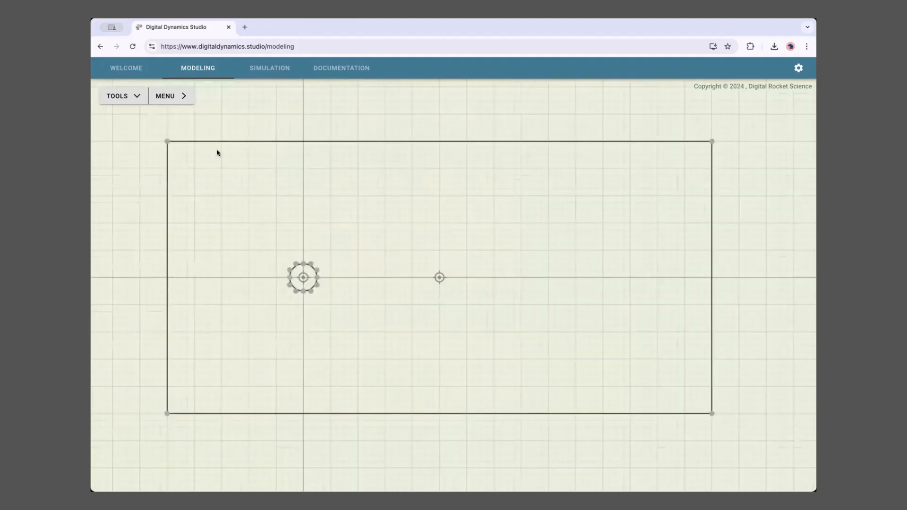
# Select the circle's centre marker, then the rectangle's centre marker, to inspect them, and leave both deselected.
pyautogui.click(301, 278)
pyautogui.scroll(4, 367, 300)
pyautogui.moveTo(323, 295); pyautogui.dragTo(468, 322)
pyautogui.scroll(-1, 467, 322)
pyautogui.click(563, 297)
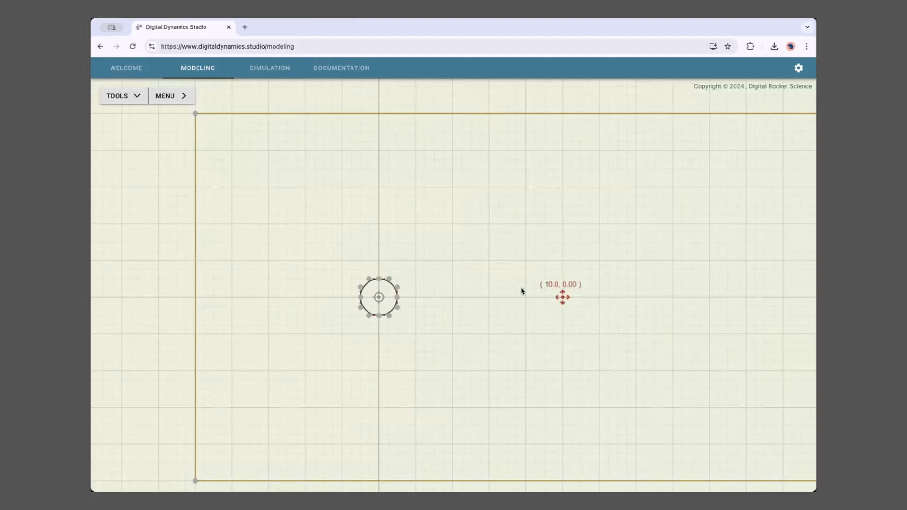
pyautogui.scroll(-1, 536, 366)
pyautogui.moveTo(536, 364); pyautogui.dragTo(512, 364)
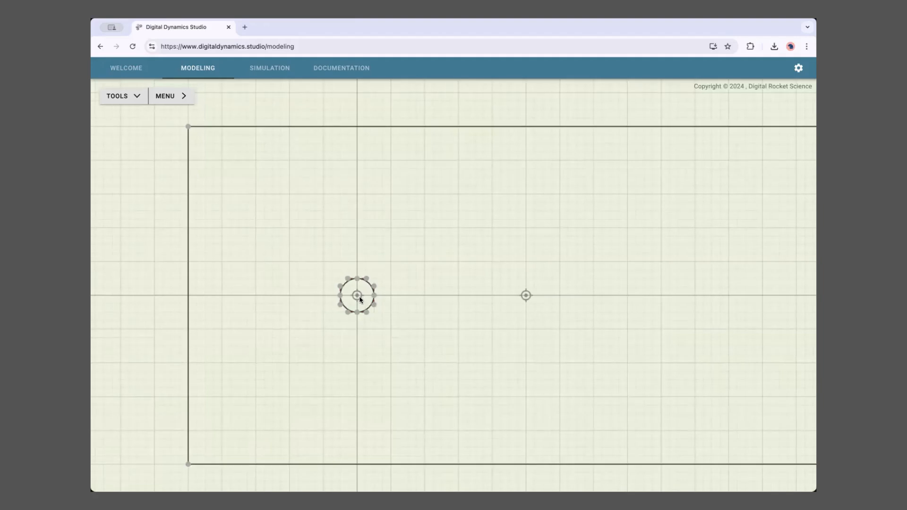
# Select the circle's arc segments one after another, finishing with the upper-left arc, to inspect their handles.
pyautogui.scroll(1, 337, 329)
pyautogui.scroll(1, 336, 329)
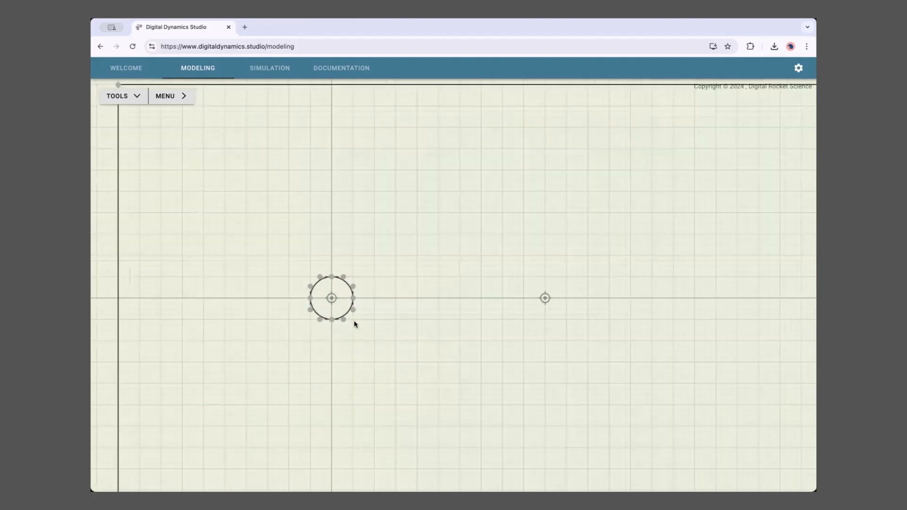
pyautogui.scroll(1, 415, 320)
pyautogui.moveTo(417, 321); pyautogui.dragTo(617, 194)
pyautogui.scroll(5, 544, 331)
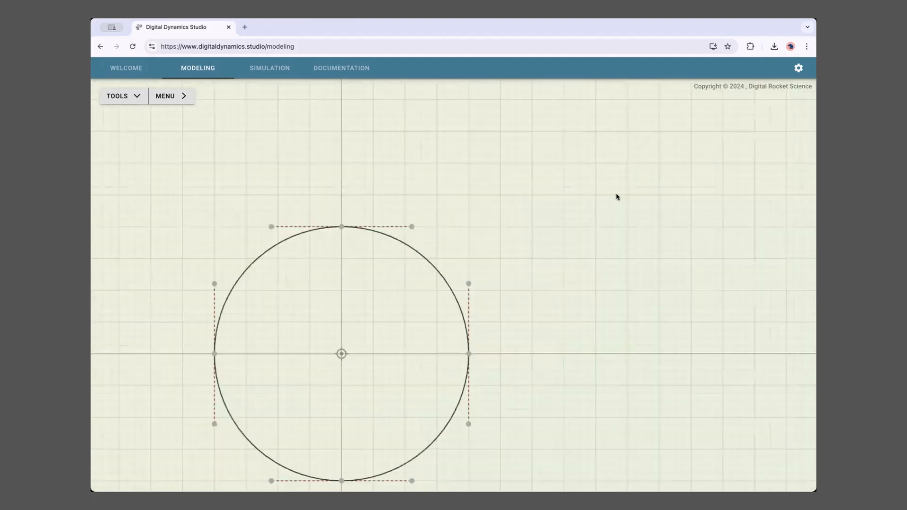
pyautogui.scroll(1, 597, 247)
pyautogui.moveTo(428, 257); pyautogui.dragTo(437, 295)
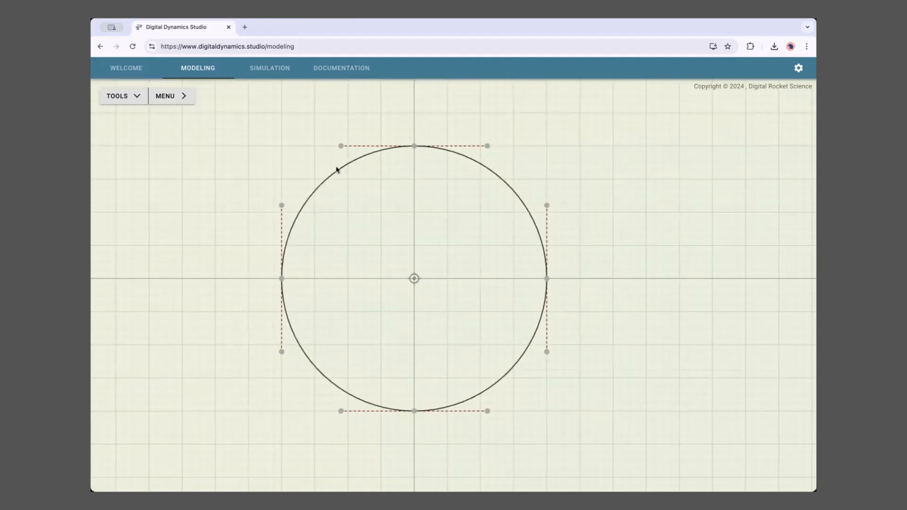
pyautogui.click(329, 176)
pyautogui.click(313, 371)
pyautogui.click(488, 388)
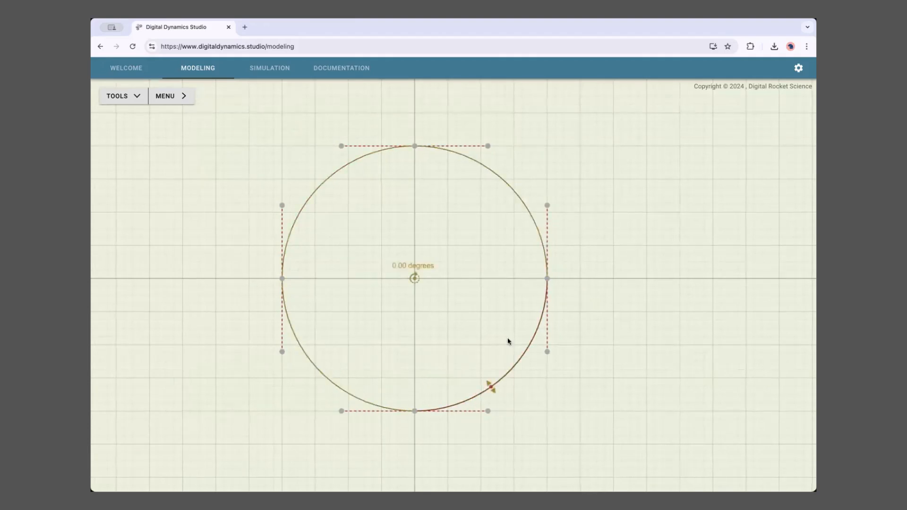
pyautogui.click(319, 186)
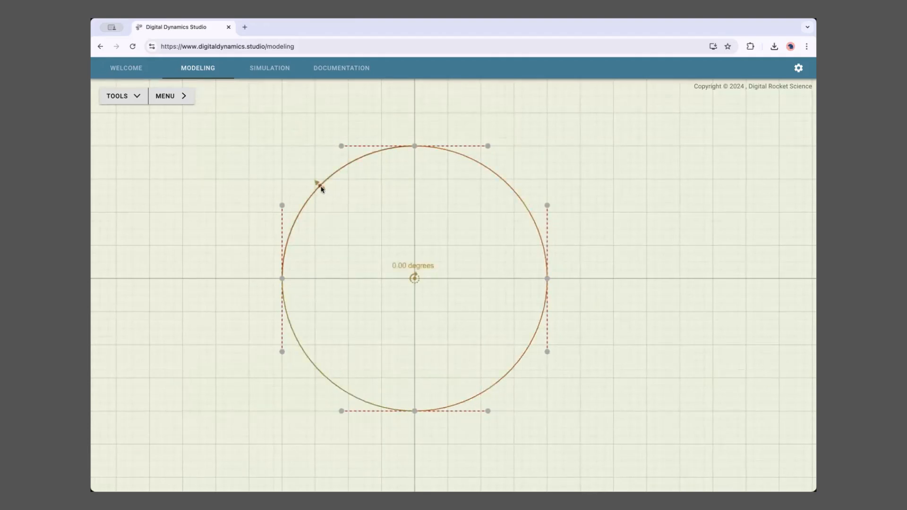
# Select the circle's lower-left arc, followed by the rectangle's left, top and bottom edges, to inspect their handles.
pyautogui.click(313, 365)
pyautogui.scroll(-5, 379, 334)
pyautogui.scroll(-5, 368, 340)
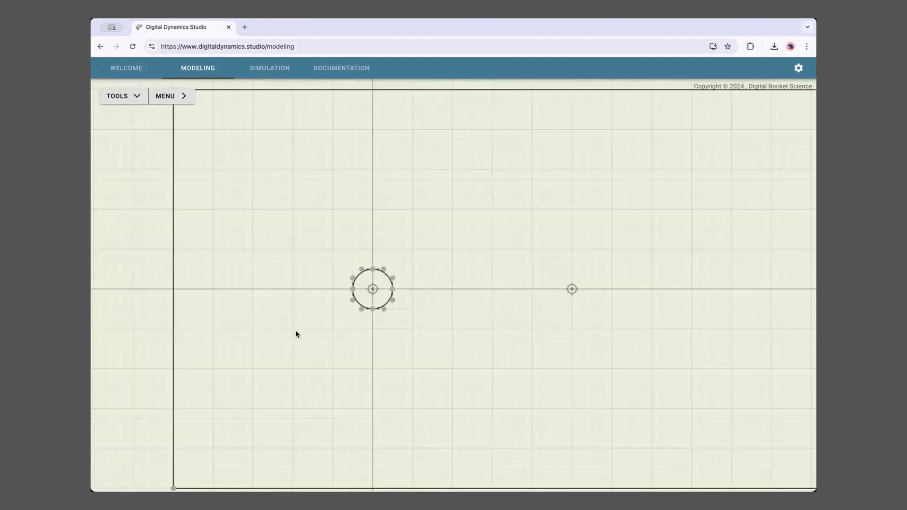
pyautogui.click(243, 282)
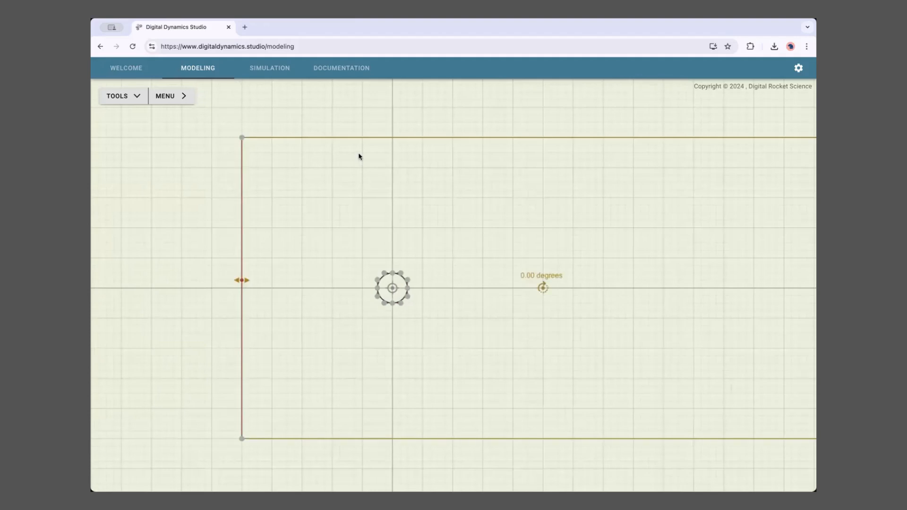
pyautogui.click(365, 139)
pyautogui.click(365, 438)
# Frame the circle closely and examine its vertices, tangent control points and centre marker, ending with the centre marker selected.
pyautogui.moveTo(516, 346); pyautogui.dragTo(625, 339)
pyautogui.scroll(5, 551, 324)
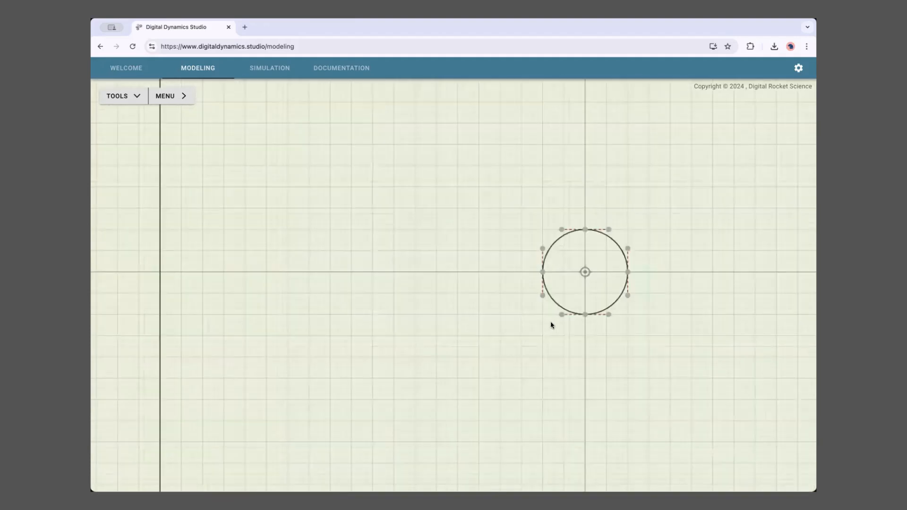
pyautogui.moveTo(551, 320); pyautogui.dragTo(213, 323)
pyautogui.scroll(2, 424, 292)
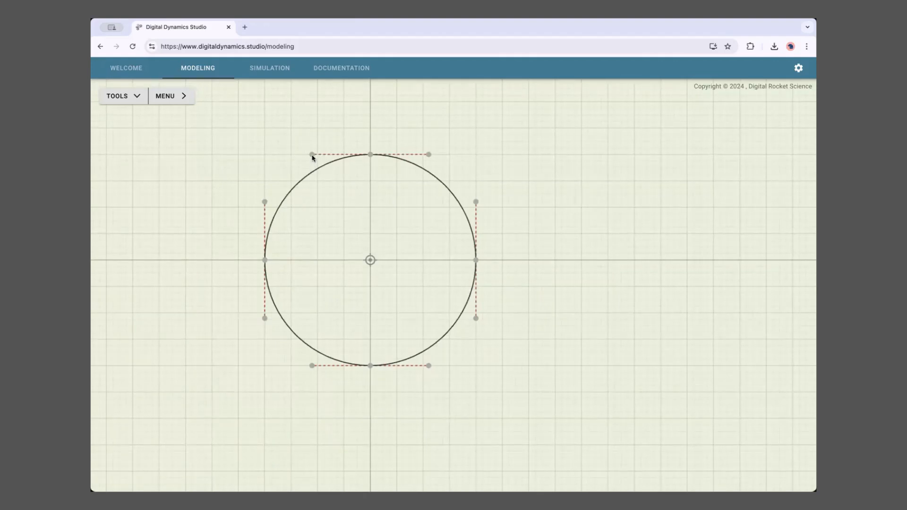
pyautogui.moveTo(429, 156)
pyautogui.moveTo(423, 369)
pyautogui.moveTo(369, 368)
pyautogui.moveTo(312, 367)
pyautogui.moveTo(264, 260)
pyautogui.moveTo(370, 260)
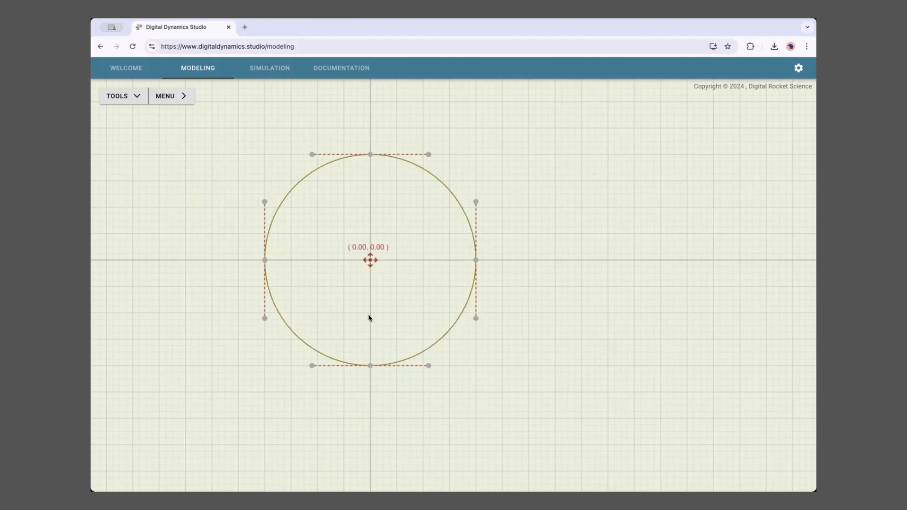
# Select the circle's top, right and left vertices, returning to the top one, to inspect their coordinates.
pyautogui.moveTo(368, 315); pyautogui.dragTo(372, 322)
pyautogui.scroll(6, 373, 313)
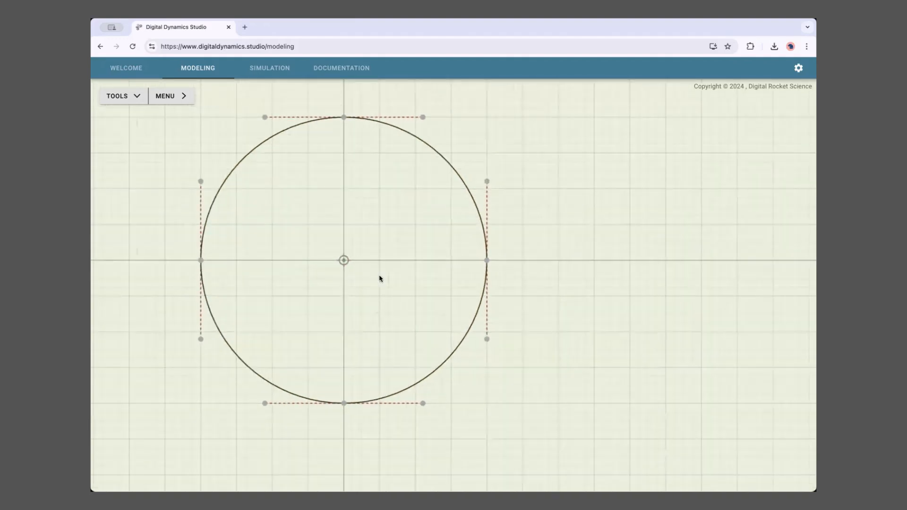
pyautogui.moveTo(391, 278); pyautogui.dragTo(460, 359)
pyautogui.moveTo(410, 205); pyautogui.dragTo(419, 221)
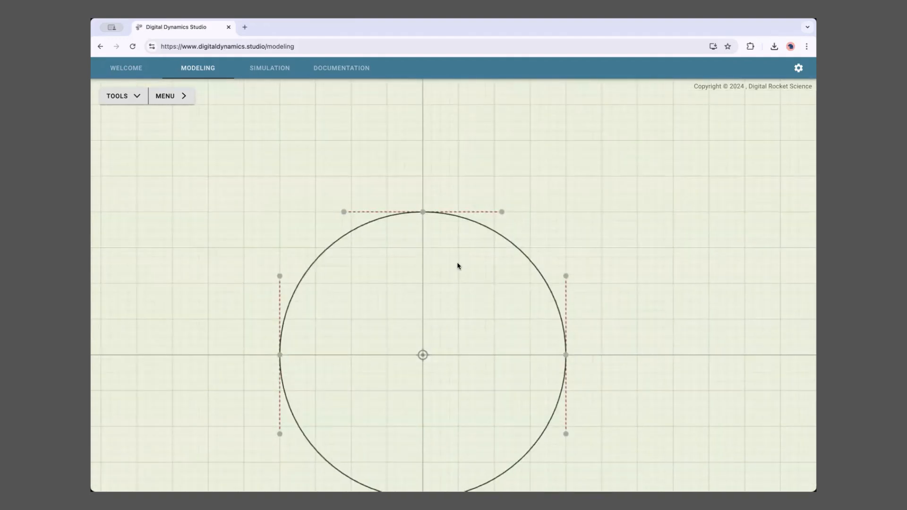
pyautogui.click(422, 212)
pyautogui.click(566, 356)
pyautogui.click(280, 354)
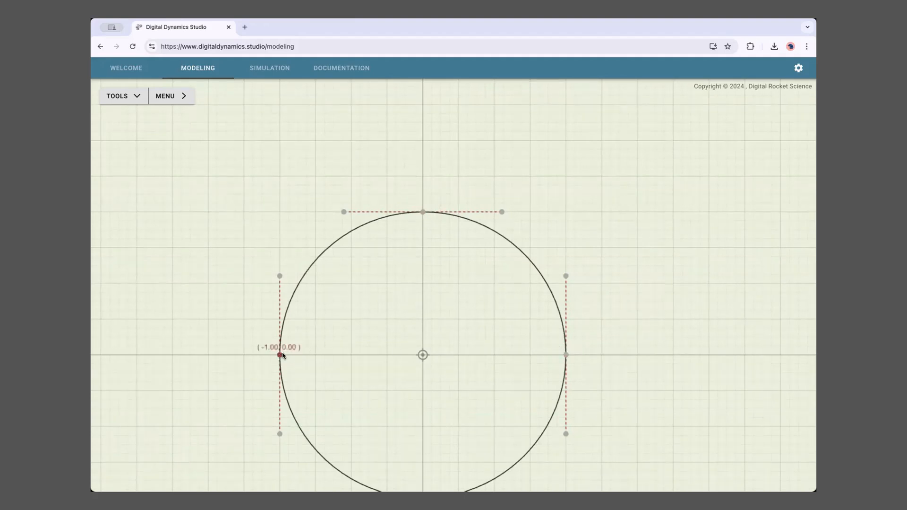
pyautogui.click(424, 213)
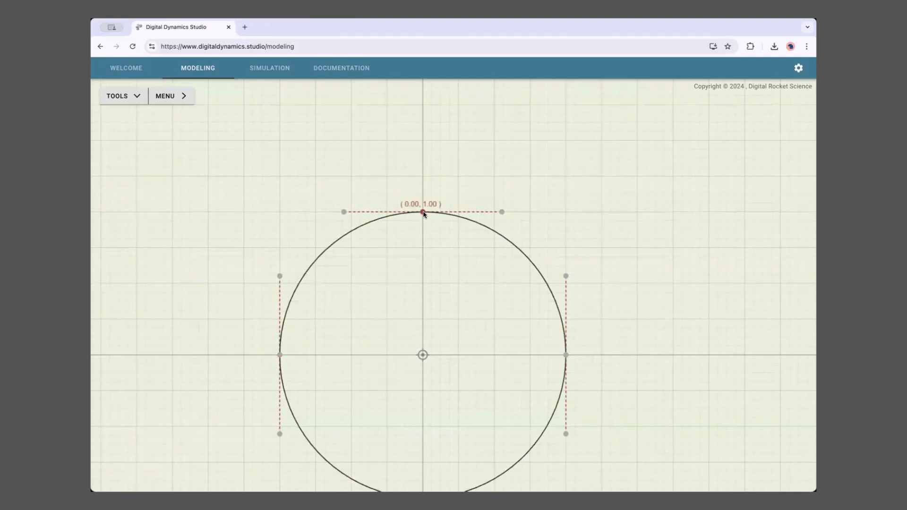
# Select the tangent control points around the circle's top and upper right side, the top vertex and the centre marker to inspect them.
pyautogui.click(501, 212)
pyautogui.click(566, 277)
pyautogui.click(344, 212)
pyautogui.click(423, 213)
pyautogui.click(343, 213)
pyautogui.click(423, 213)
pyautogui.scroll(-3, 430, 283)
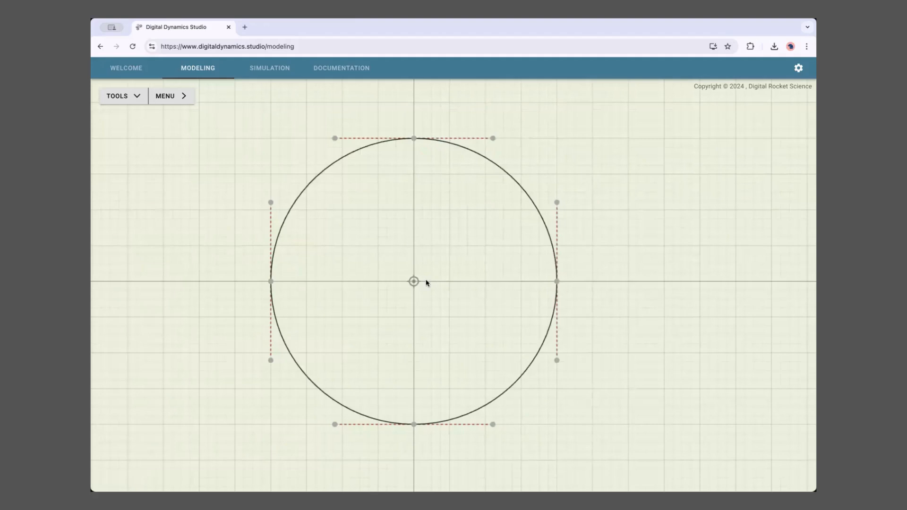
pyautogui.click(412, 282)
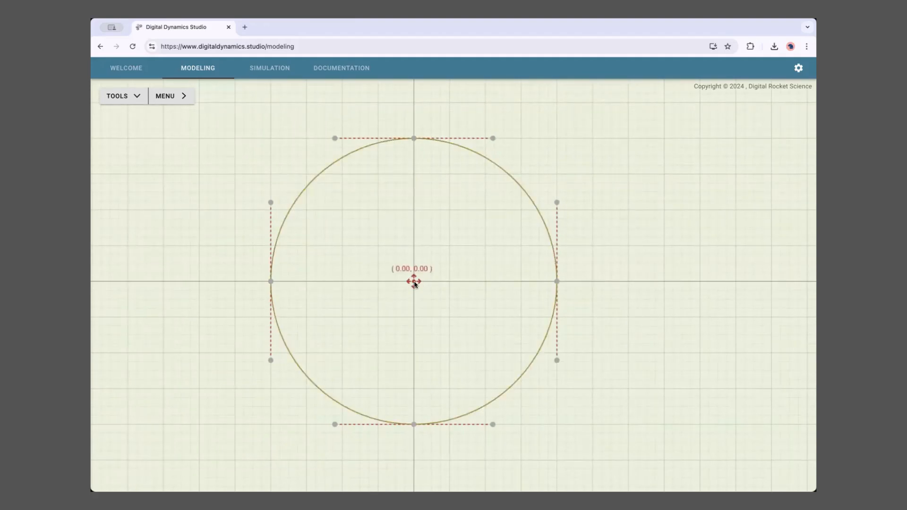
pyautogui.moveTo(415, 285)
pyautogui.mouseDown()
pyautogui.moveTo(480, 286)
pyautogui.moveTo(559, 217)
pyautogui.moveTo(340, 168)
pyautogui.moveTo(233, 272)
pyautogui.moveTo(290, 353)
pyautogui.moveTo(551, 345)
pyautogui.moveTo(454, 138)
pyautogui.moveTo(239, 307)
pyautogui.moveTo(566, 326)
pyautogui.moveTo(360, 225)
pyautogui.moveTo(424, 379)
pyautogui.moveTo(494, 242)
pyautogui.moveTo(397, 261)
pyautogui.moveTo(415, 277)
pyautogui.moveTo(603, 239)
pyautogui.moveTo(342, 208)
pyautogui.moveTo(350, 289)
pyautogui.moveTo(449, 290)
pyautogui.moveTo(415, 283)
pyautogui.mouseUp()
# Reshape the circle by moving the top vertex's right control point to (1.31, 0.813), the top vertex upward, and the left vertex outward with its upper control point raised.
pyautogui.moveTo(492, 139); pyautogui.dragTo(604, 163)
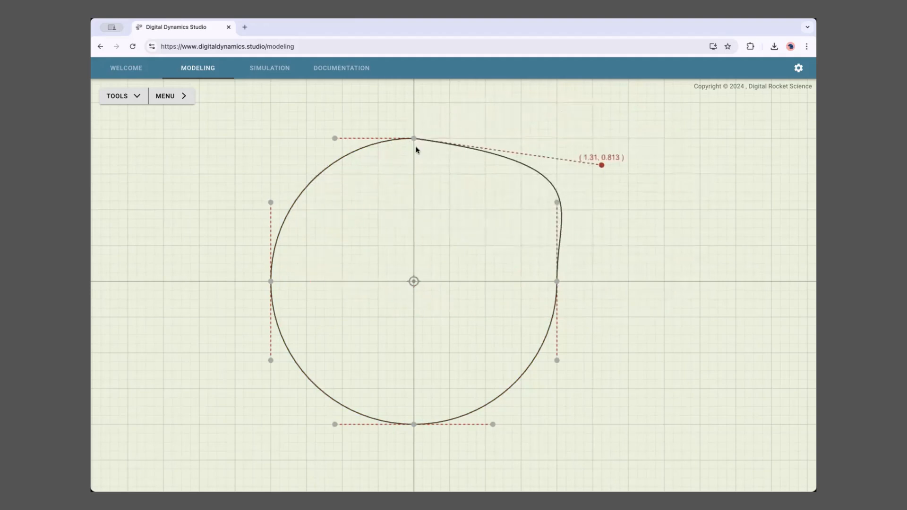
pyautogui.moveTo(414, 139); pyautogui.dragTo(440, 85)
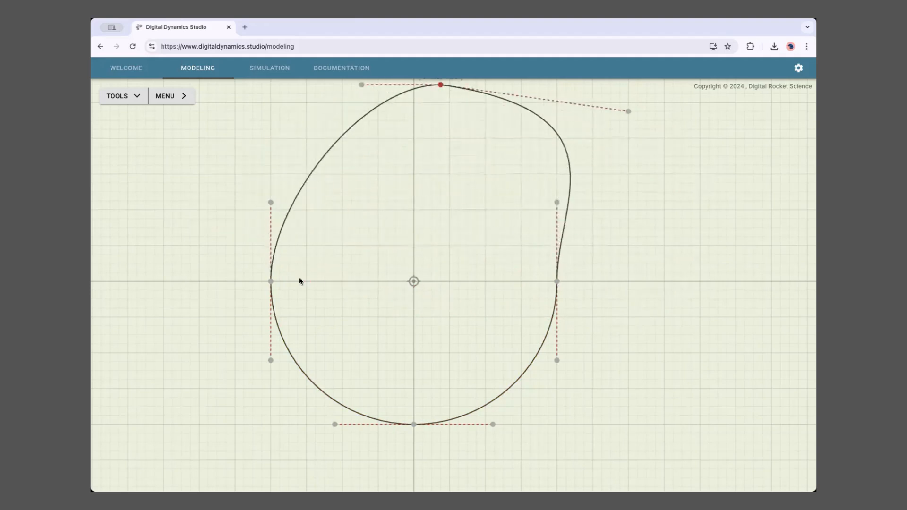
pyautogui.moveTo(270, 284); pyautogui.dragTo(137, 273)
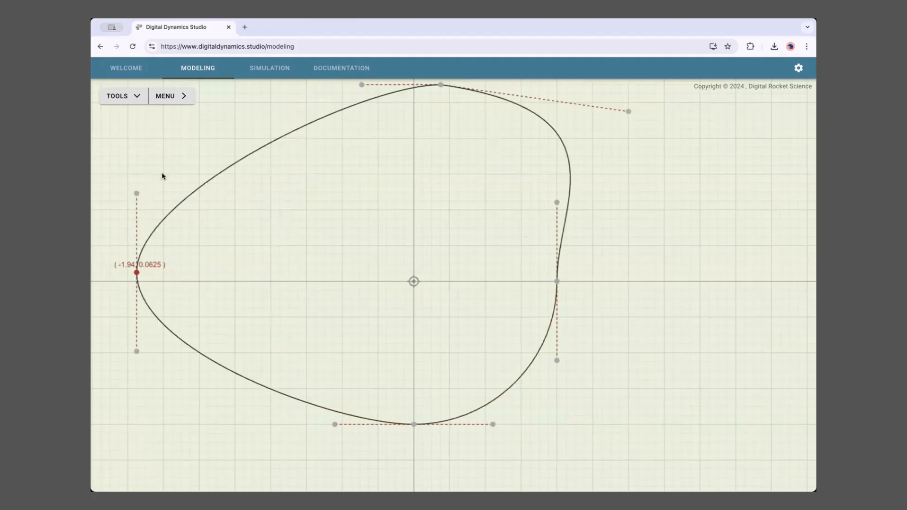
pyautogui.moveTo(135, 194); pyautogui.dragTo(136, 157)
# Pull the left vertex back inward, shift the whole shape down and right, and place the bottom vertex's right control point at (1.38, -1.00).
pyautogui.moveTo(137, 271); pyautogui.dragTo(261, 237)
pyautogui.moveTo(413, 281); pyautogui.dragTo(458, 299)
pyautogui.moveTo(537, 443); pyautogui.dragTo(611, 424)
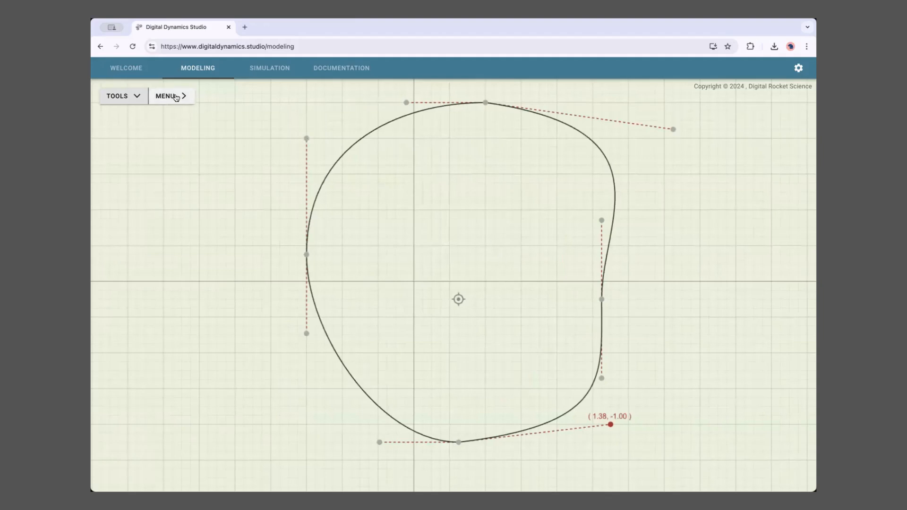
# Undo all the shape edits one after another until the original circle is restored.
pyautogui.click(114, 98)
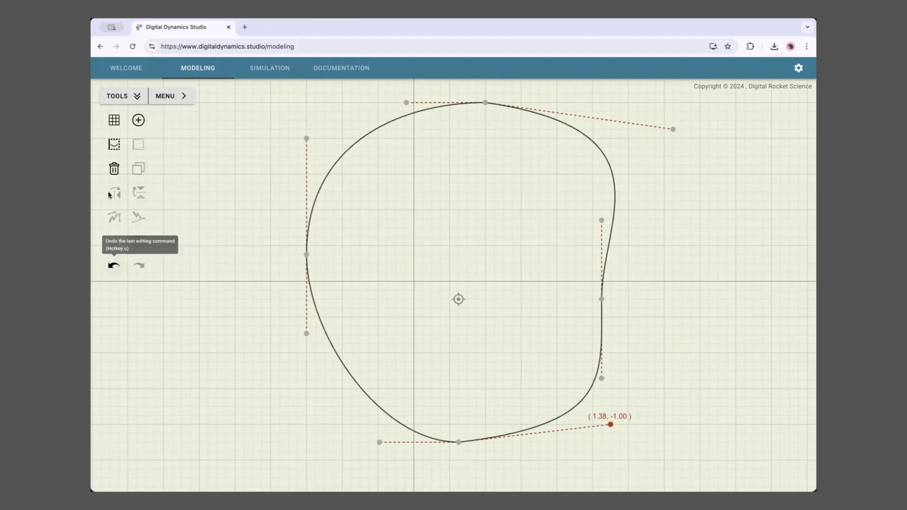
pyautogui.click(113, 268)
pyautogui.click(113, 267)
pyautogui.click(114, 267)
pyautogui.click(113, 268)
pyautogui.click(113, 267)
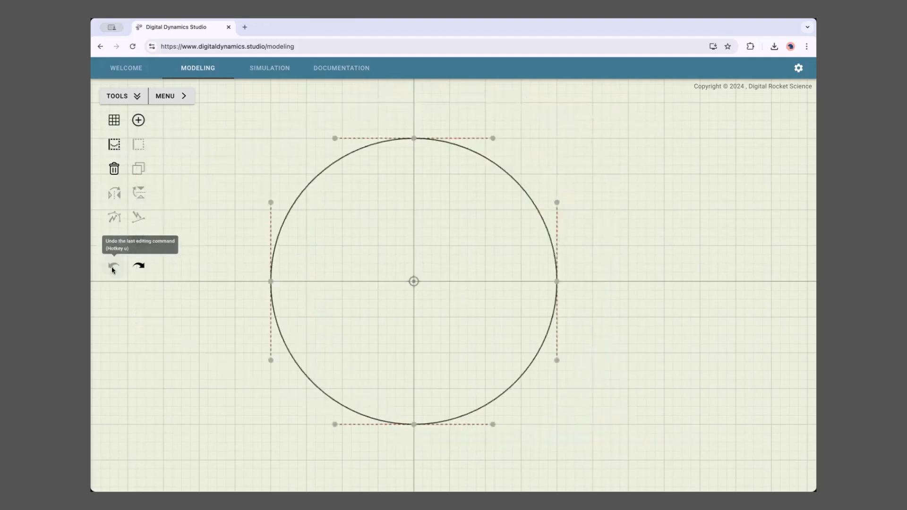
# Redo the undone edits to the circle, and undo them again back to the original circle.
pyautogui.click(138, 268)
pyautogui.click(139, 268)
pyautogui.click(139, 267)
pyautogui.click(139, 267)
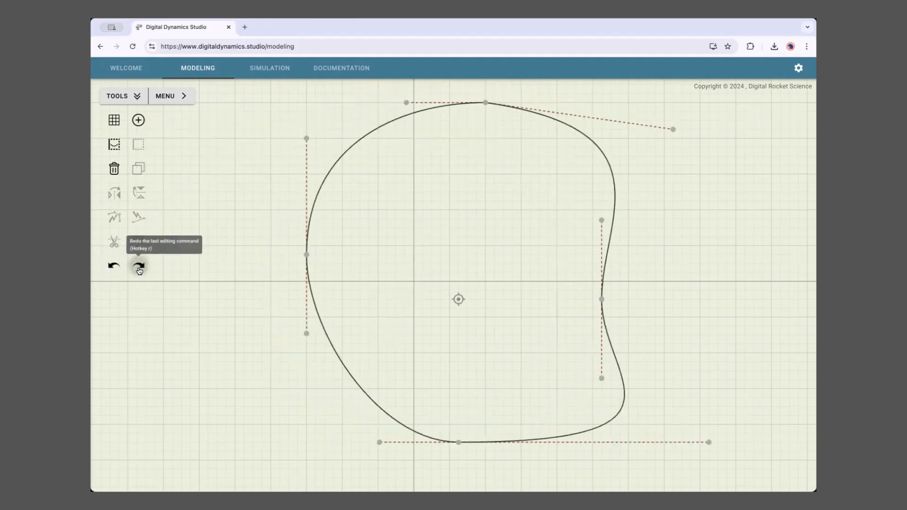
pyautogui.click(114, 268)
pyautogui.click(114, 267)
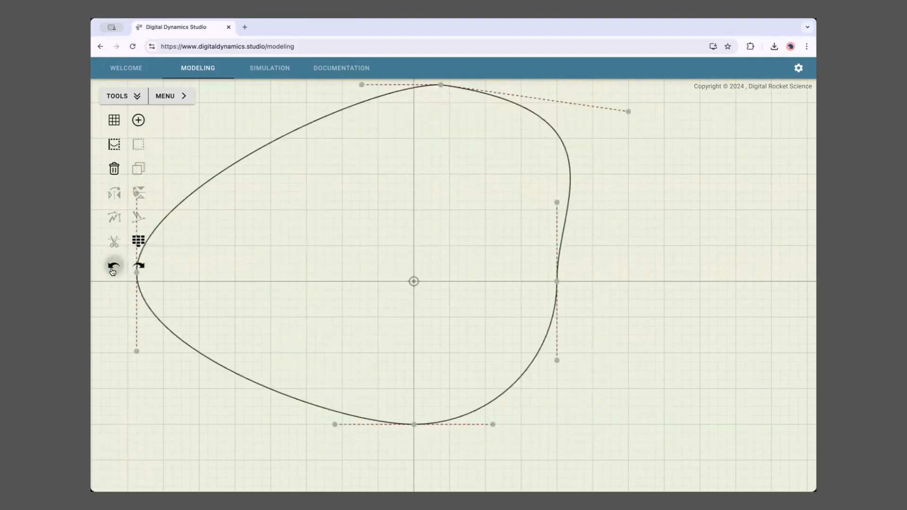
pyautogui.click(114, 268)
pyautogui.click(112, 270)
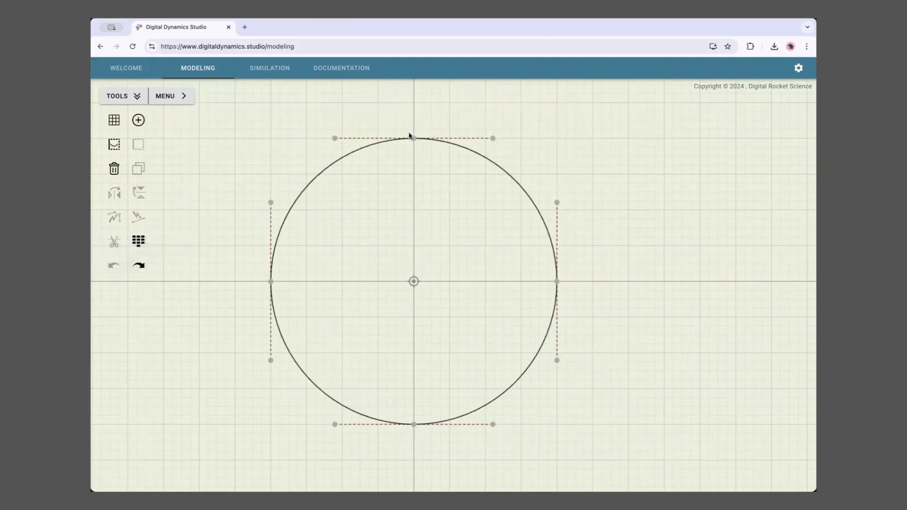
# Try pulling the circle's top vertex inward and its right and left control points outward, and undo all three moves.
pyautogui.moveTo(413, 138); pyautogui.dragTo(387, 245)
pyautogui.moveTo(468, 246); pyautogui.dragTo(566, 112)
pyautogui.moveTo(271, 203); pyautogui.dragTo(204, 114)
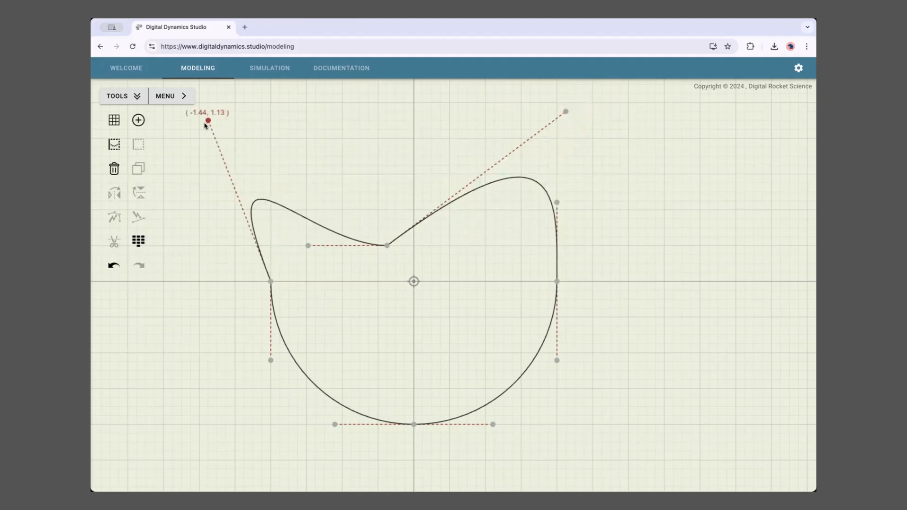
pyautogui.tripleClick(114, 265)
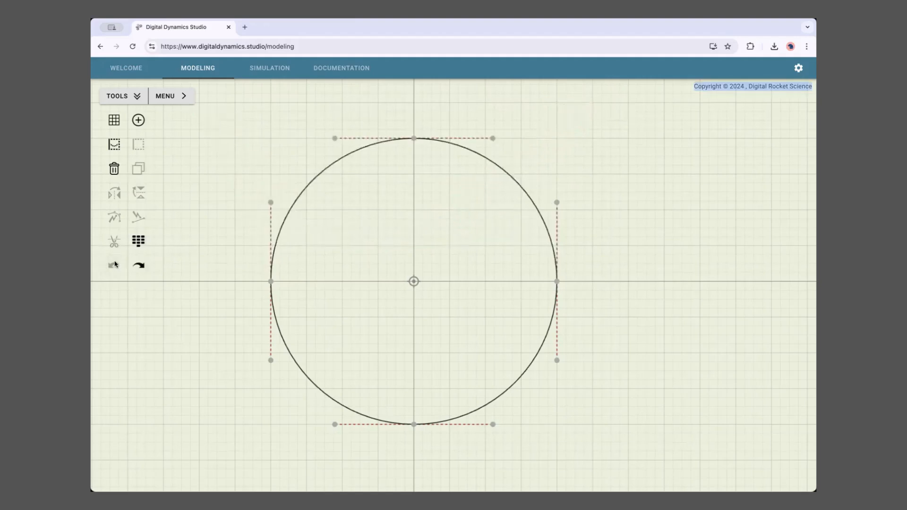
# Move the circle's centre to (1.13, 0.813), undo and redo the move, and return the centre to (0.00, 0.00).
pyautogui.moveTo(411, 283); pyautogui.dragTo(572, 167)
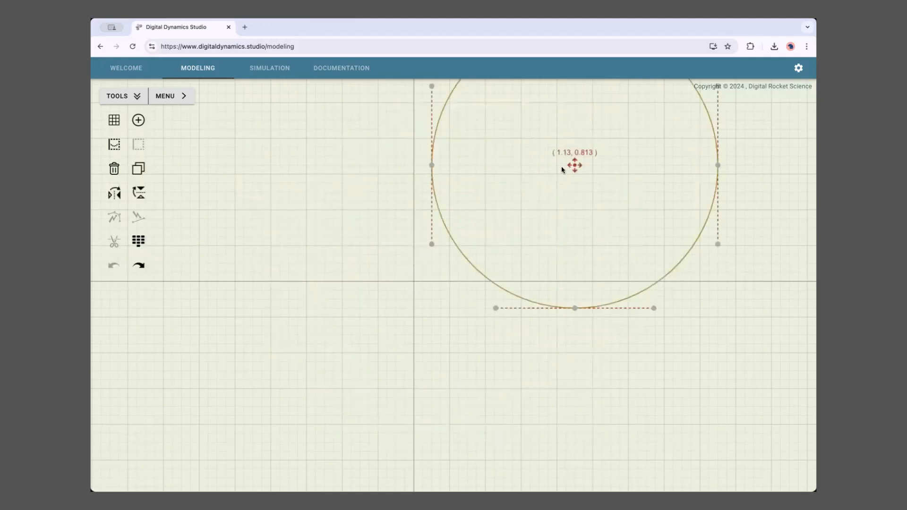
pyautogui.click(114, 266)
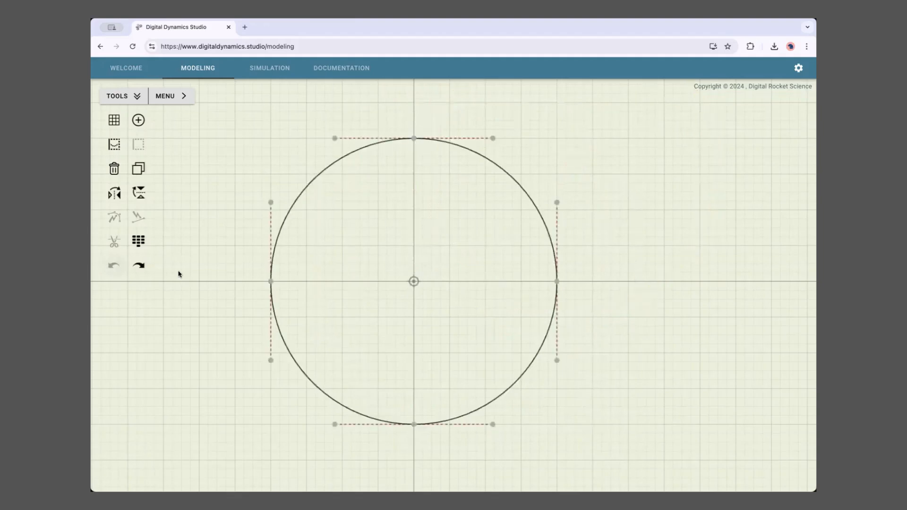
pyautogui.click(145, 270)
pyautogui.moveTo(575, 166); pyautogui.dragTo(412, 283)
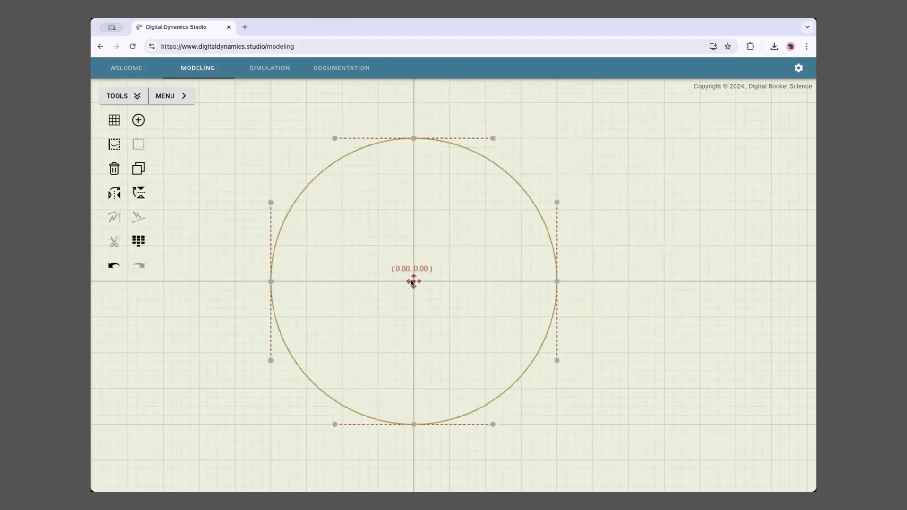
# Select the circle's centre marker, upper-left arc and the top vertex's left control point to compare their handles, ending on the centre marker.
pyautogui.click(457, 316)
pyautogui.click(414, 282)
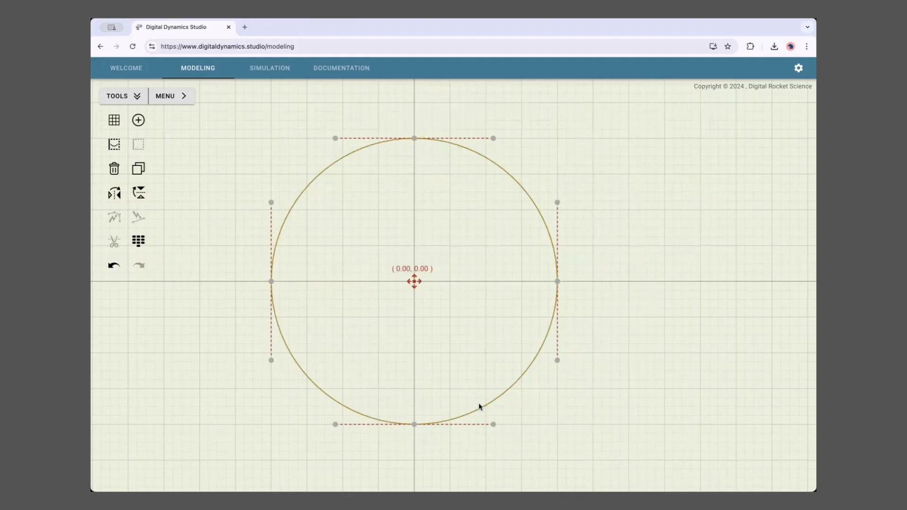
pyautogui.click(340, 160)
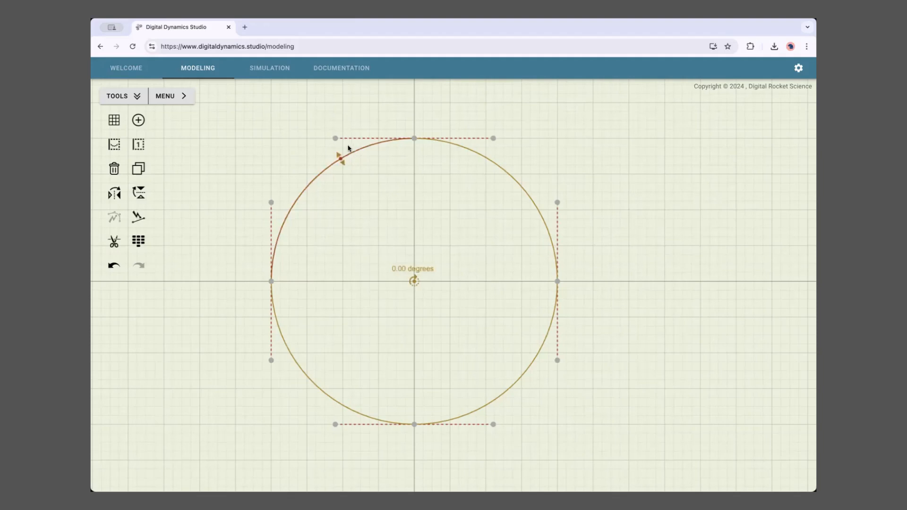
pyautogui.click(335, 138)
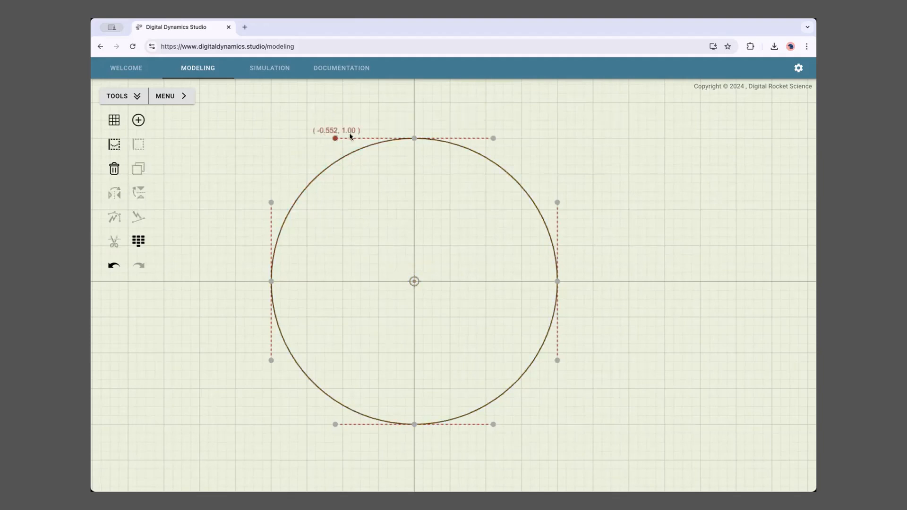
pyautogui.click(414, 282)
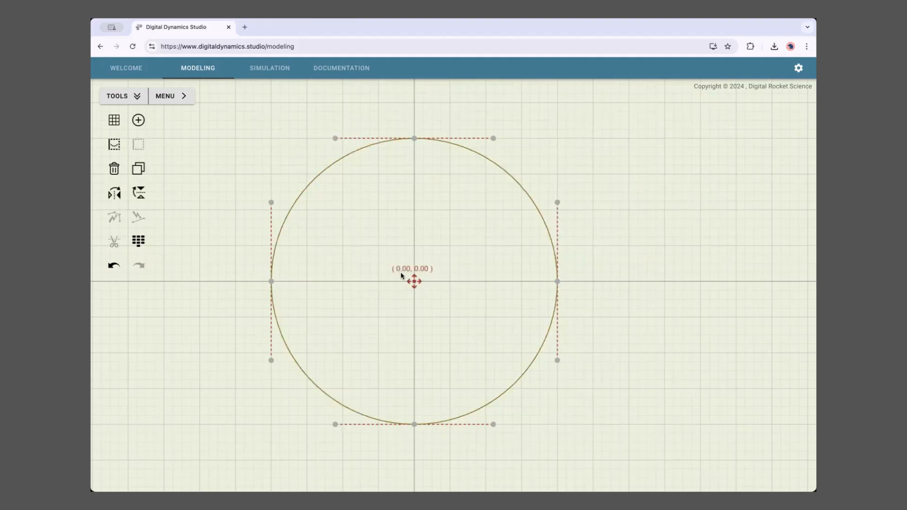
# Try moving the circle's centre to (0.0625, 0.313) and its left vertex to (-1.06, 0.0625), undoing each move.
pyautogui.moveTo(413, 284); pyautogui.dragTo(425, 243)
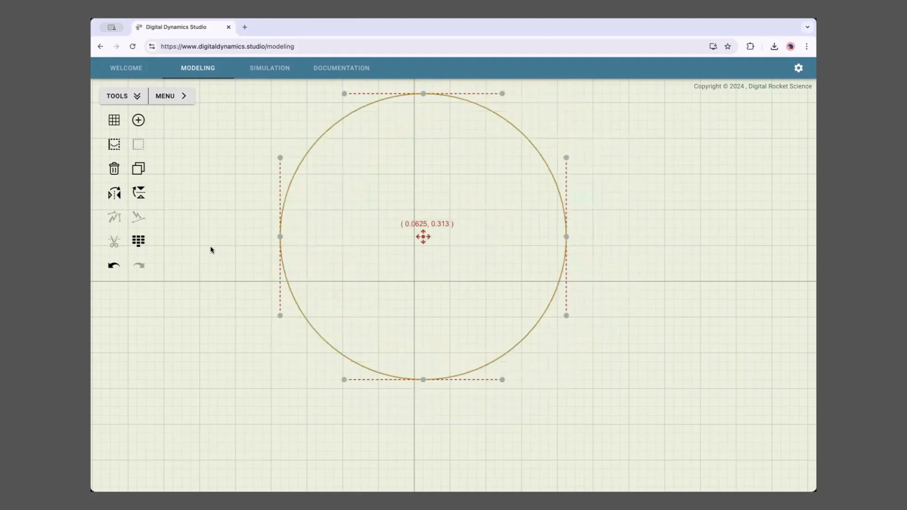
pyautogui.click(272, 282)
pyautogui.click(271, 202)
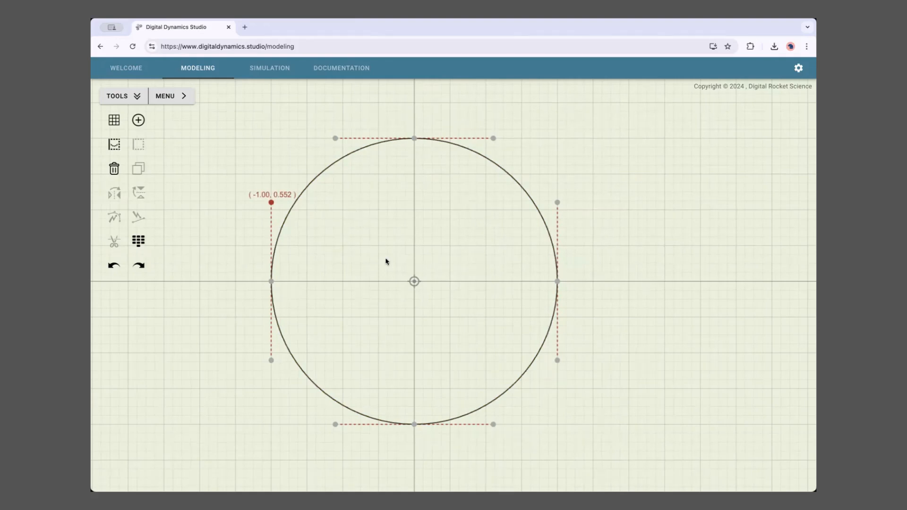
pyautogui.click(414, 282)
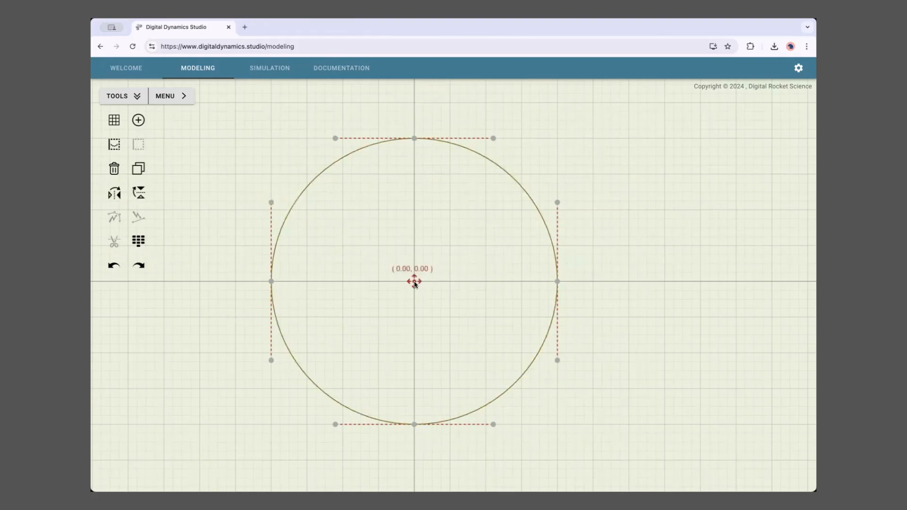
pyautogui.moveTo(415, 282)
pyautogui.mouseDown()
pyautogui.moveTo(488, 222)
pyautogui.moveTo(353, 184)
pyautogui.moveTo(307, 304)
pyautogui.moveTo(437, 307)
pyautogui.moveTo(411, 281)
pyautogui.mouseUp()
pyautogui.moveTo(273, 280)
pyautogui.mouseDown()
pyautogui.moveTo(233, 249)
pyautogui.moveTo(362, 233)
pyautogui.moveTo(541, 263)
pyautogui.moveTo(263, 273)
pyautogui.mouseUp()
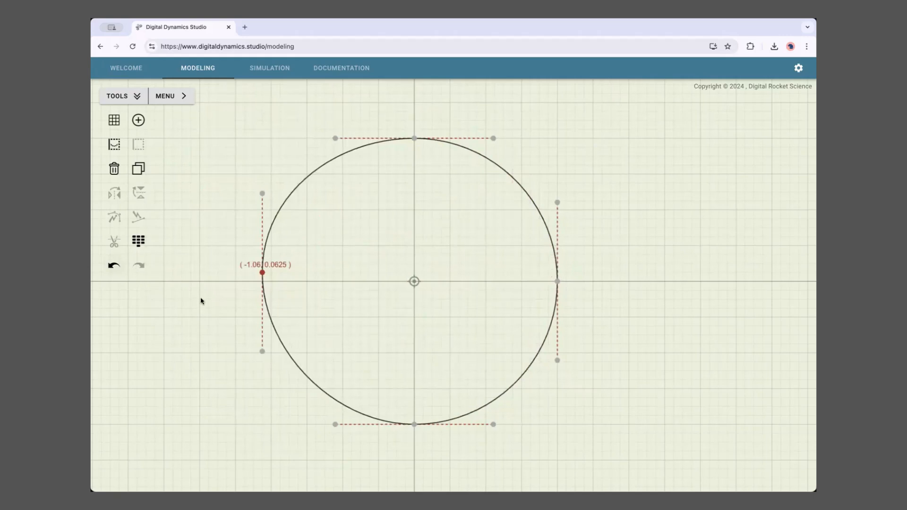
pyautogui.click(113, 265)
# Rotate the circle about its centre to -22.5 degrees using its upper-left arc.
pyautogui.click(330, 167)
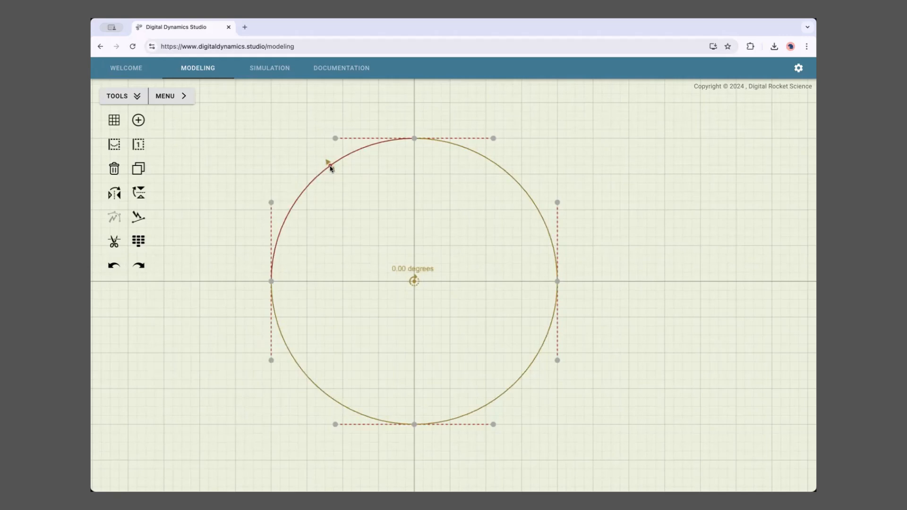
pyautogui.moveTo(330, 168); pyautogui.dragTo(249, 186)
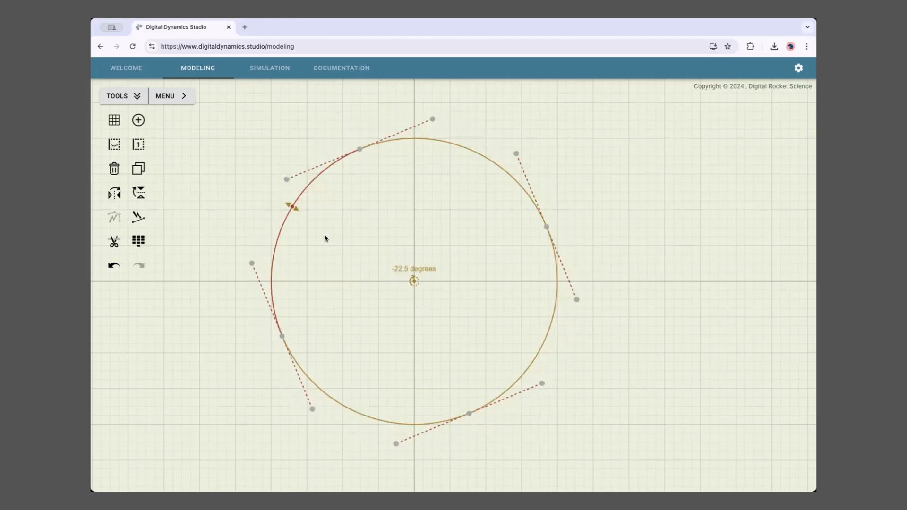
# Rotate the circle to 40.0 degrees and scale it to 1.20 using its arc handle.
pyautogui.moveTo(294, 210); pyautogui.dragTo(615, 191)
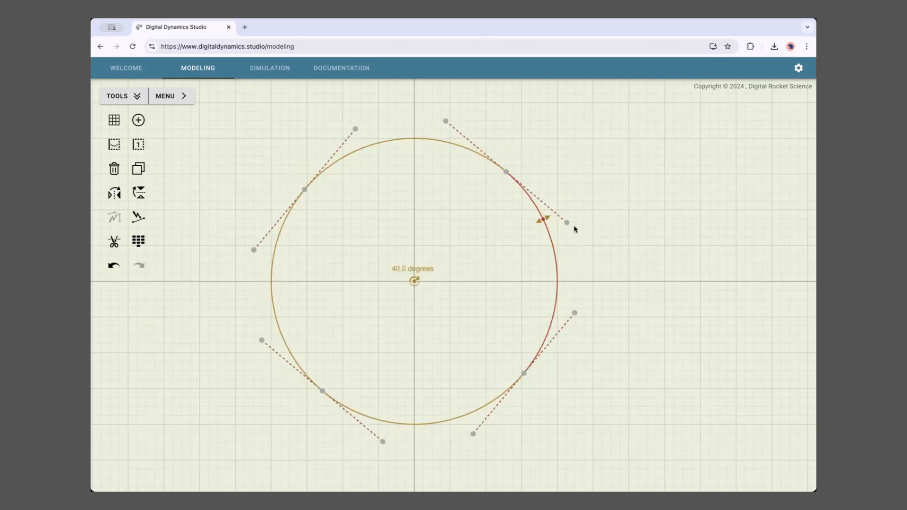
pyautogui.click(540, 223)
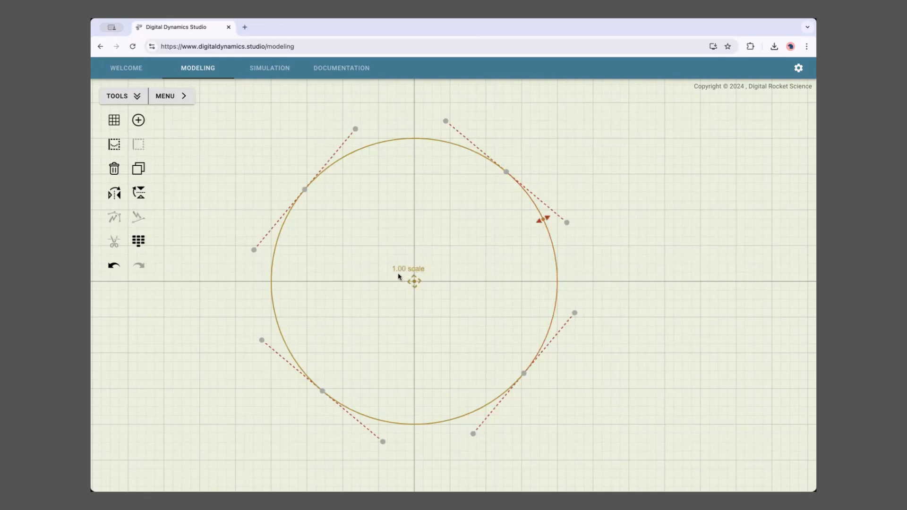
pyautogui.moveTo(547, 219)
pyautogui.mouseDown()
pyautogui.moveTo(660, 144)
pyautogui.moveTo(488, 227)
pyautogui.moveTo(559, 181)
pyautogui.mouseUp()
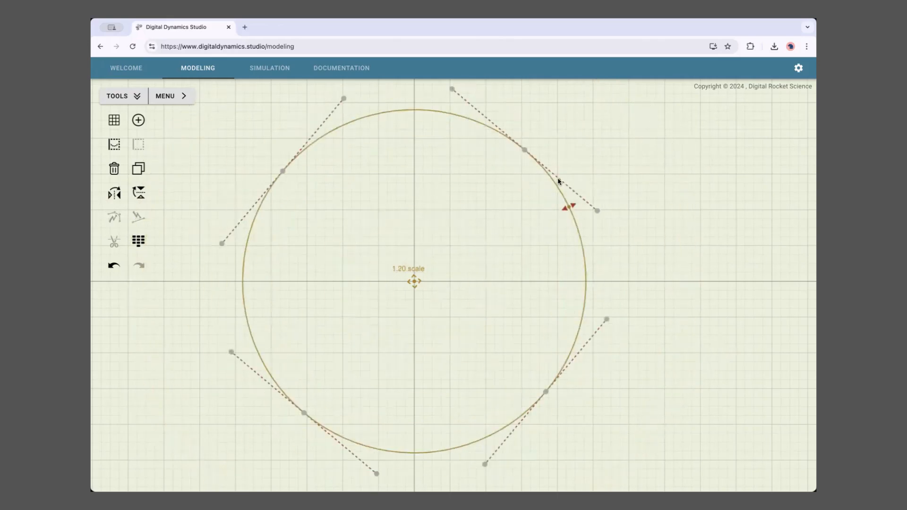
# Reshape the circle into a slanted oval and move its centre to (0.125, 0.375).
pyautogui.moveTo(566, 213)
pyautogui.mouseDown()
pyautogui.moveTo(486, 239)
pyautogui.moveTo(387, 203)
pyautogui.moveTo(401, 237)
pyautogui.moveTo(359, 150)
pyautogui.moveTo(399, 188)
pyautogui.moveTo(285, 218)
pyautogui.moveTo(364, 175)
pyautogui.moveTo(384, 188)
pyautogui.moveTo(397, 156)
pyautogui.moveTo(393, 209)
pyautogui.moveTo(364, 137)
pyautogui.moveTo(381, 187)
pyautogui.moveTo(366, 165)
pyautogui.mouseUp()
pyautogui.moveTo(304, 220); pyautogui.dragTo(315, 236)
pyautogui.moveTo(414, 281); pyautogui.dragTo(432, 227)
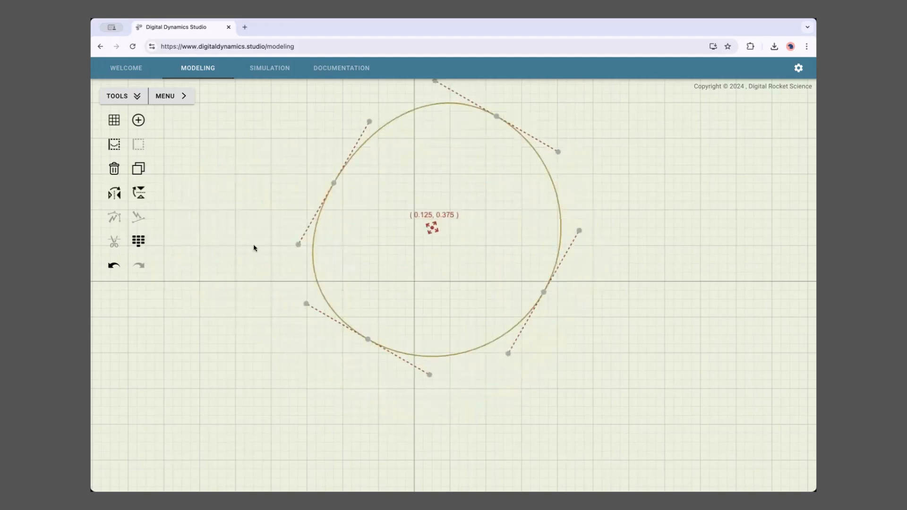
# Undo all rotating, scaling, reshaping and moving edits made to the circle.
pyautogui.click(114, 268)
pyautogui.click(114, 267)
pyautogui.click(114, 267)
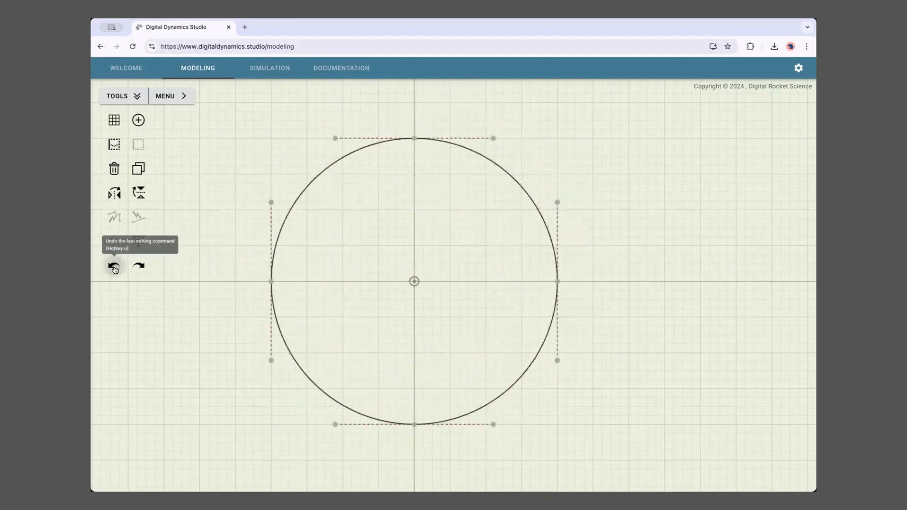
pyautogui.click(114, 268)
pyautogui.click(114, 268)
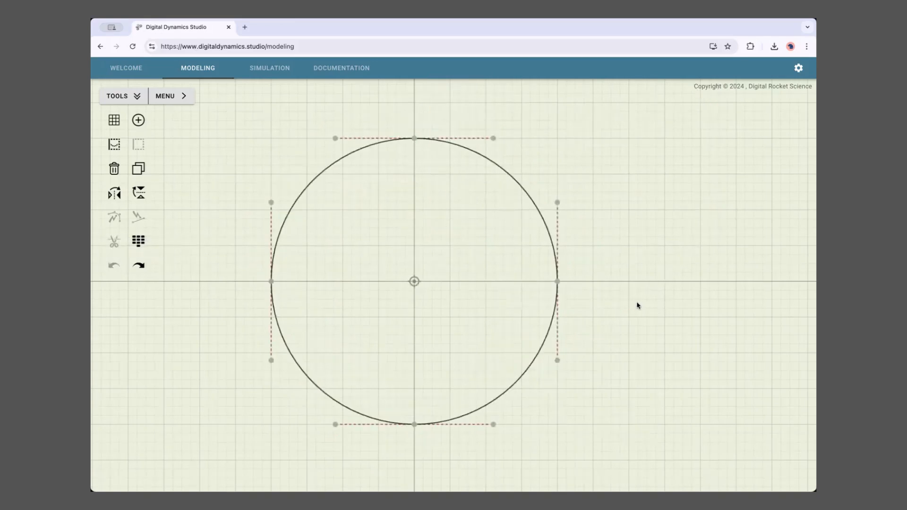
# Move the circle slightly left and its left vertex's upper control point to (-0.938, 0.500), toggle grid snapping, and move that control point outward.
pyautogui.moveTo(414, 282)
pyautogui.mouseDown()
pyautogui.moveTo(405, 210)
pyautogui.moveTo(414, 211)
pyautogui.moveTo(423, 282)
pyautogui.moveTo(406, 282)
pyautogui.mouseUp()
pyautogui.moveTo(262, 202); pyautogui.dragTo(281, 210)
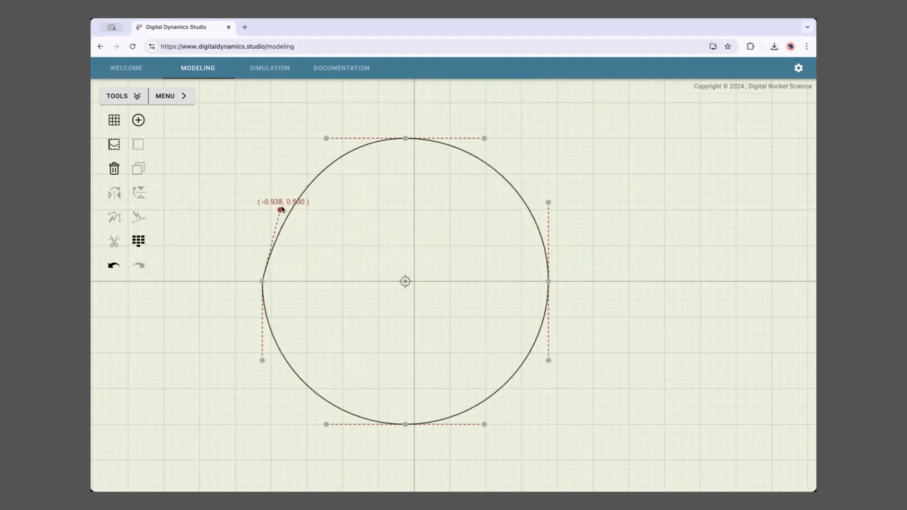
pyautogui.click(114, 122)
pyautogui.moveTo(281, 211); pyautogui.dragTo(243, 206)
# Try shifting the distorted circle's centre and rotating it to 0.50 degrees, and undo every edit back to the original circle.
pyautogui.moveTo(405, 281)
pyautogui.mouseDown()
pyautogui.moveTo(406, 246)
pyautogui.moveTo(391, 278)
pyautogui.moveTo(409, 282)
pyautogui.moveTo(398, 277)
pyautogui.mouseUp()
pyautogui.moveTo(297, 190)
pyautogui.mouseDown()
pyautogui.moveTo(264, 269)
pyautogui.moveTo(340, 148)
pyautogui.moveTo(471, 186)
pyautogui.moveTo(316, 183)
pyautogui.moveTo(237, 269)
pyautogui.moveTo(331, 156)
pyautogui.moveTo(250, 193)
pyautogui.moveTo(289, 197)
pyautogui.moveTo(344, 178)
pyautogui.moveTo(307, 186)
pyautogui.moveTo(253, 253)
pyautogui.moveTo(315, 188)
pyautogui.moveTo(302, 196)
pyautogui.mouseUp()
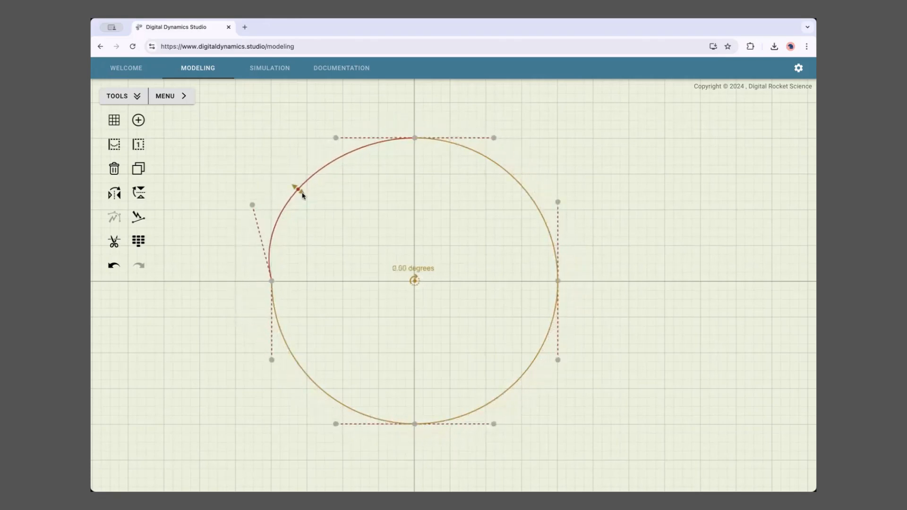
pyautogui.click(114, 268)
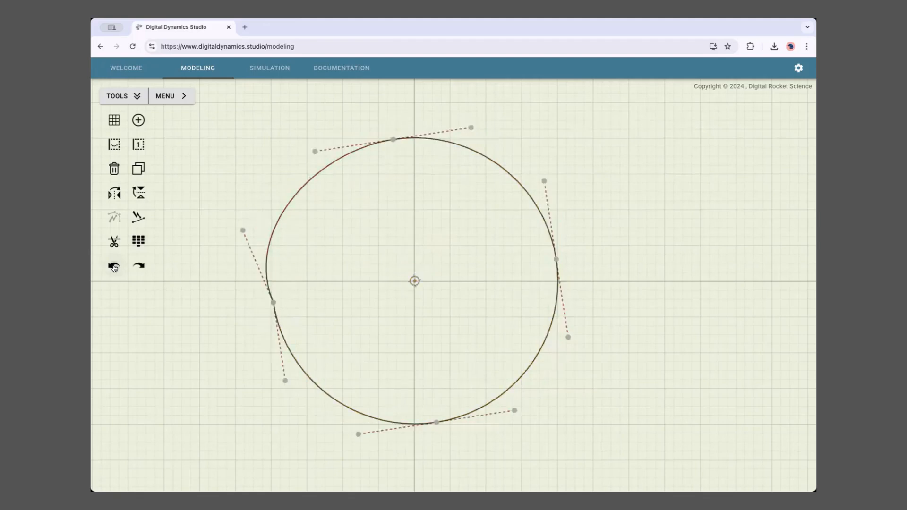
pyautogui.click(114, 268)
pyautogui.click(113, 268)
pyautogui.click(113, 268)
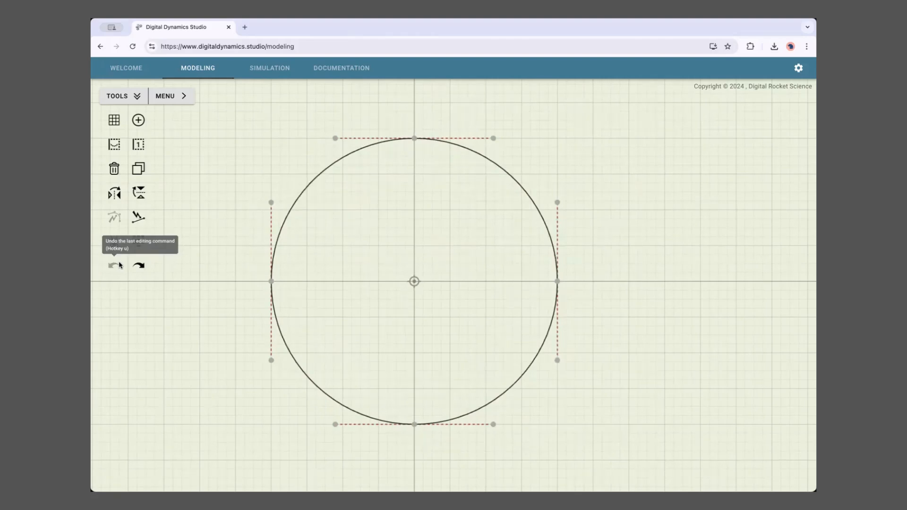
# Move the circle's centre to (-0.151, 0.439) with grid snapping off, turn snapping back on and return the centre to (0.00, 0.00).
pyautogui.moveTo(413, 282); pyautogui.dragTo(390, 215)
pyautogui.click(117, 122)
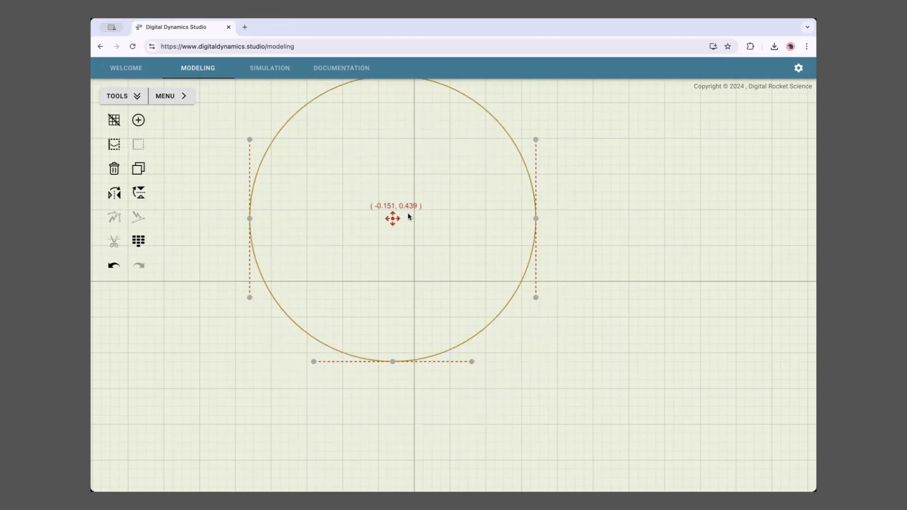
pyautogui.click(114, 124)
pyautogui.moveTo(393, 219); pyautogui.dragTo(414, 284)
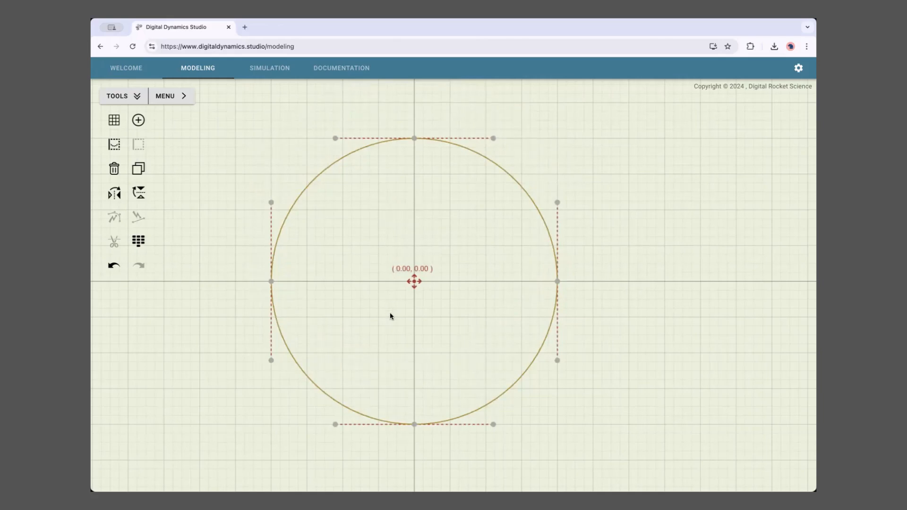
# Show the boundary numbers on the model's edges.
pyautogui.scroll(-10, 390, 316)
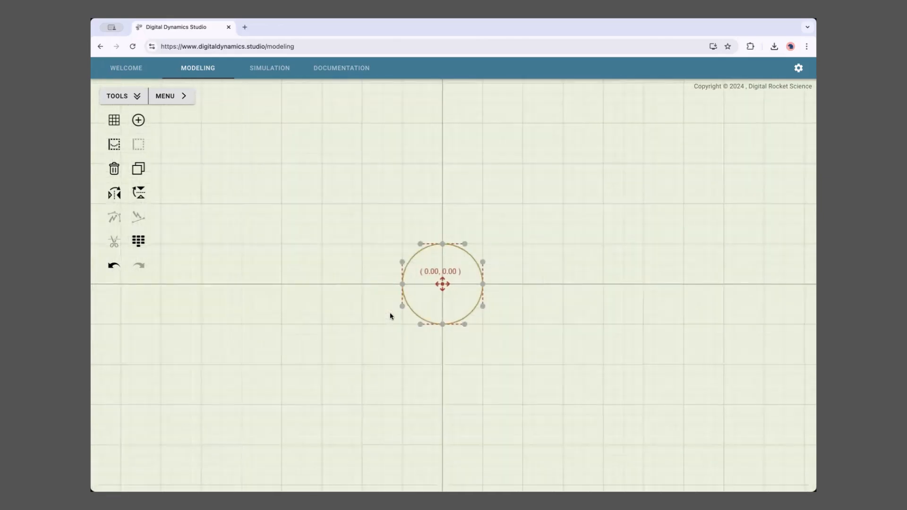
pyautogui.scroll(-2, 390, 317)
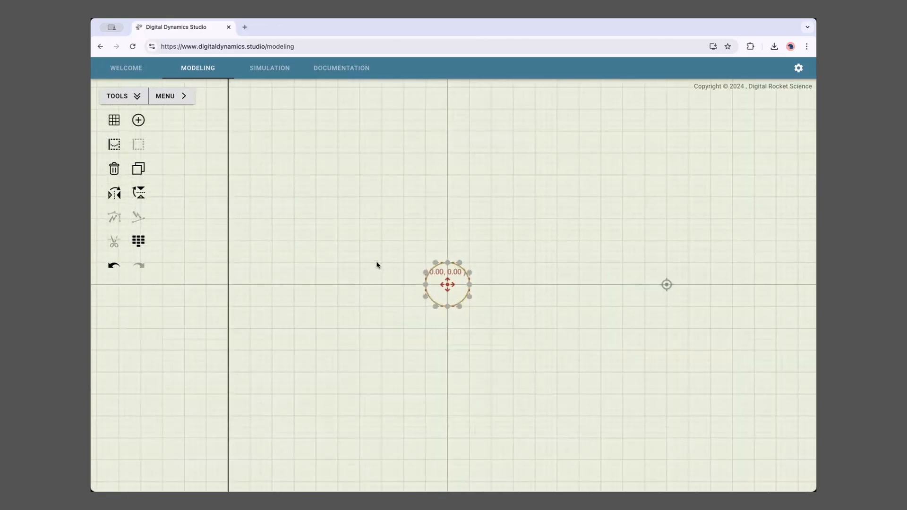
pyautogui.scroll(6, 382, 290)
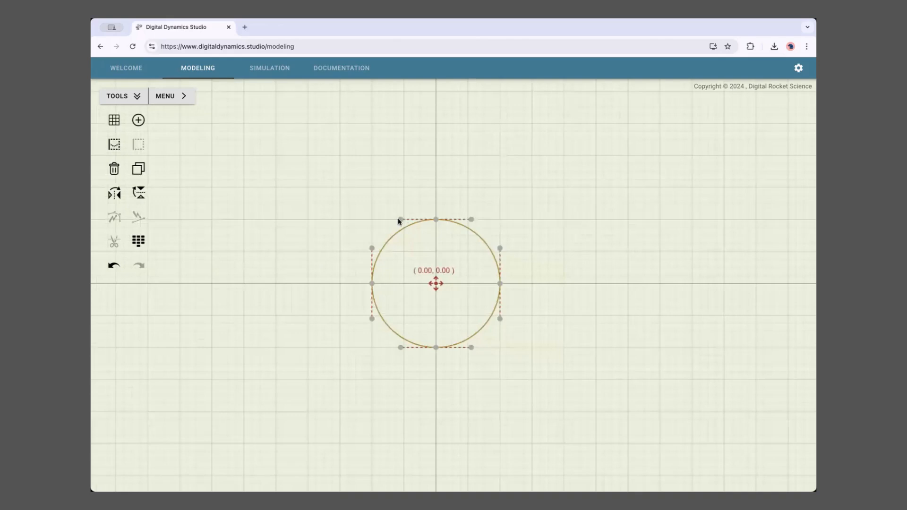
pyautogui.scroll(1, 394, 222)
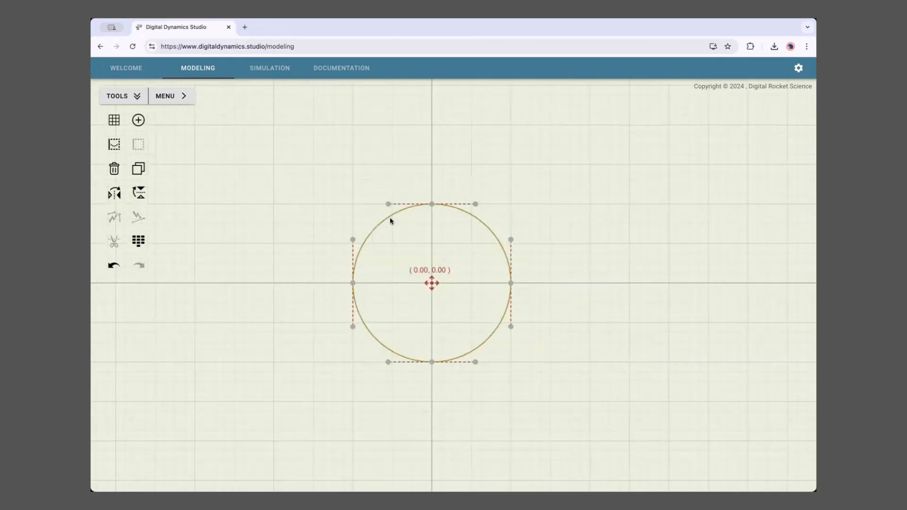
pyautogui.click(114, 145)
# Examine the boundary numbers on the circle's arcs and on each side of the rectangle.
pyautogui.scroll(-5, 271, 312)
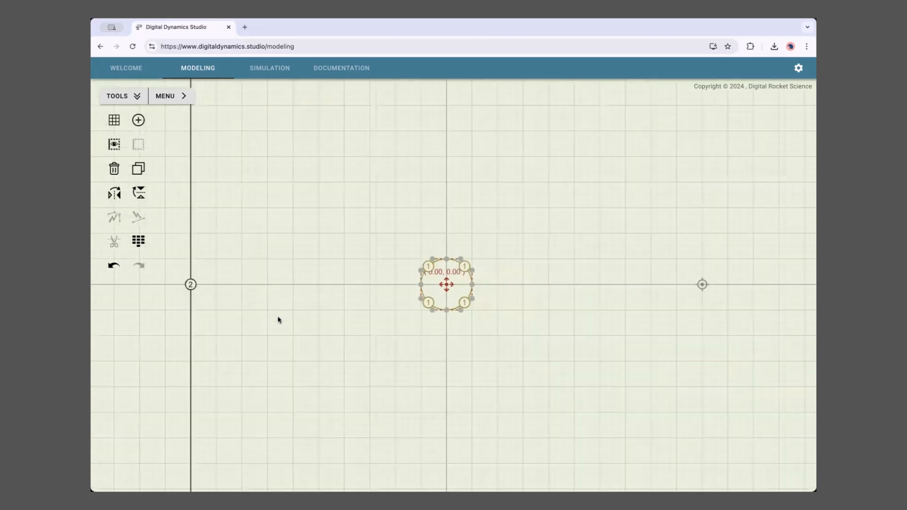
pyautogui.scroll(2, 292, 296)
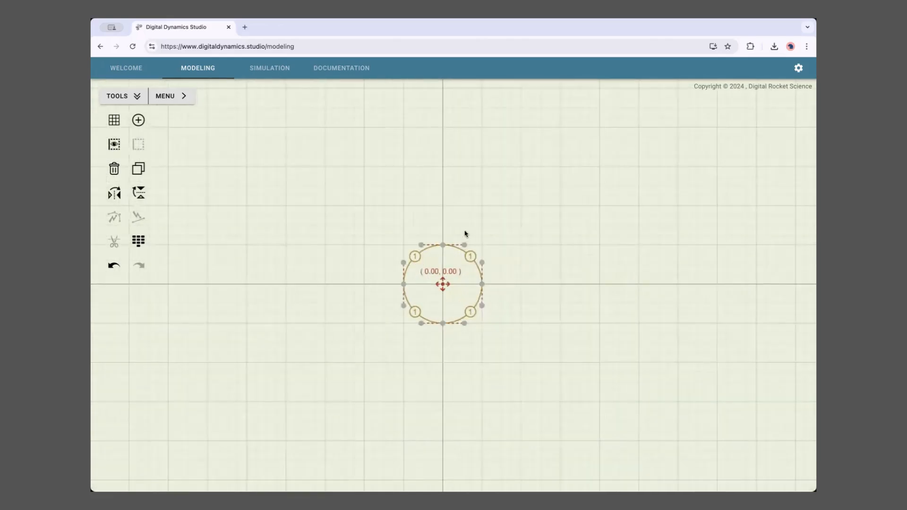
pyautogui.scroll(1, 377, 306)
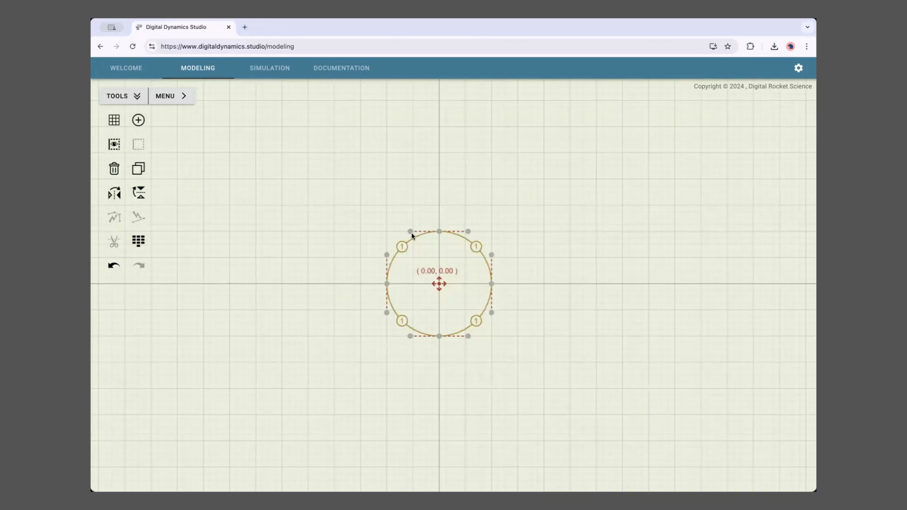
pyautogui.scroll(-3, 298, 342)
pyautogui.moveTo(329, 333); pyautogui.dragTo(287, 326)
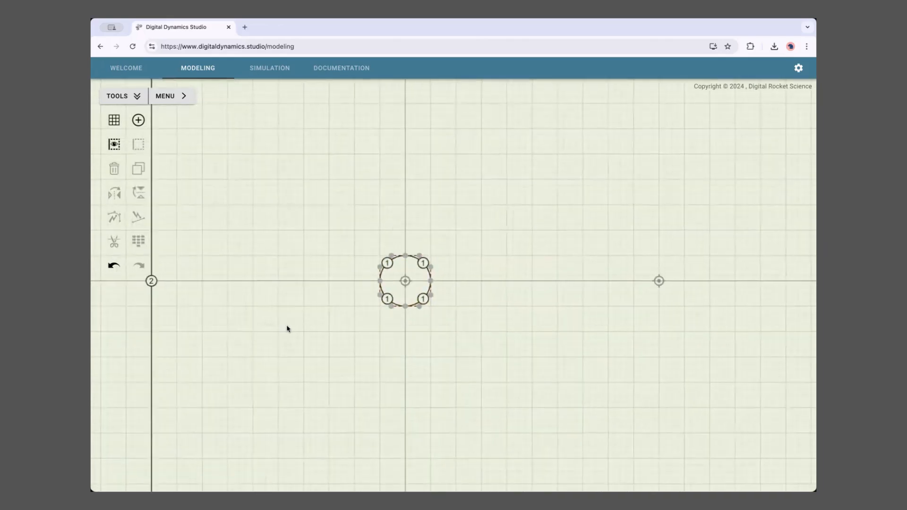
pyautogui.scroll(-5, 293, 339)
pyautogui.moveTo(399, 297); pyautogui.dragTo(267, 284)
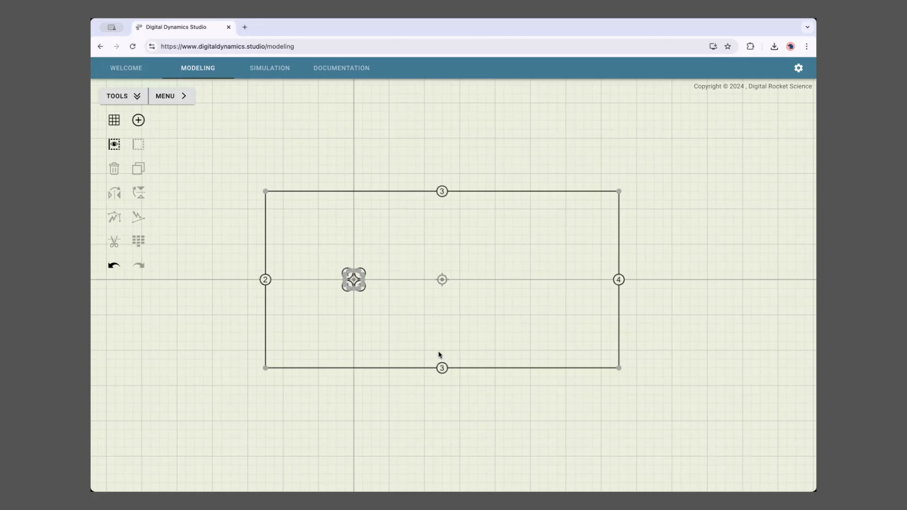
pyautogui.scroll(5, 434, 342)
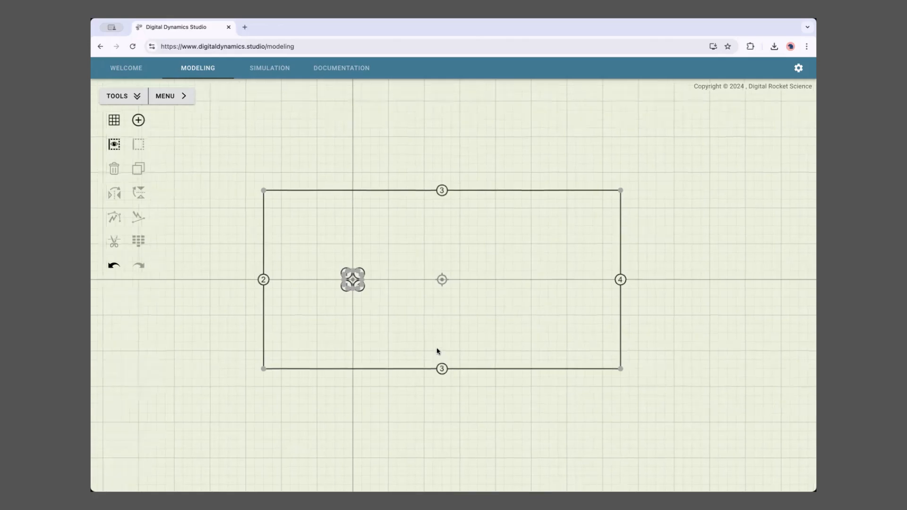
pyautogui.scroll(5, 576, 314)
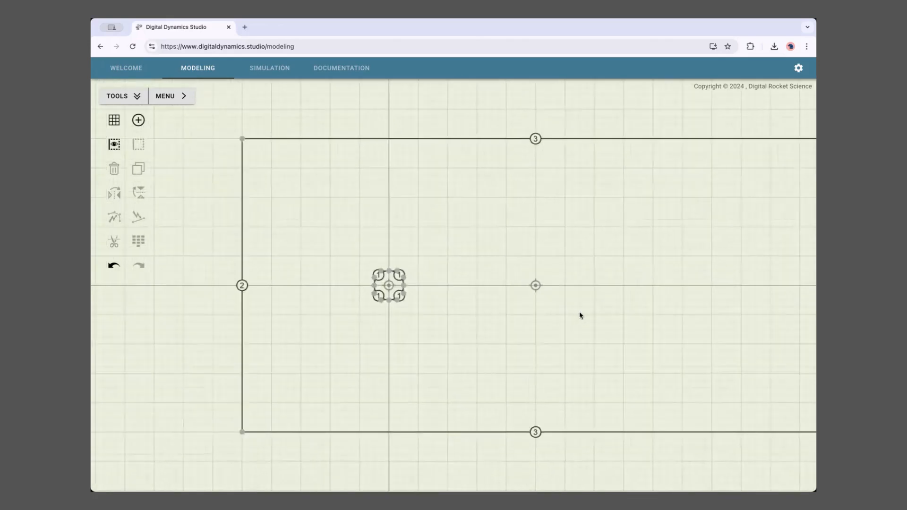
pyautogui.moveTo(590, 287); pyautogui.dragTo(470, 273)
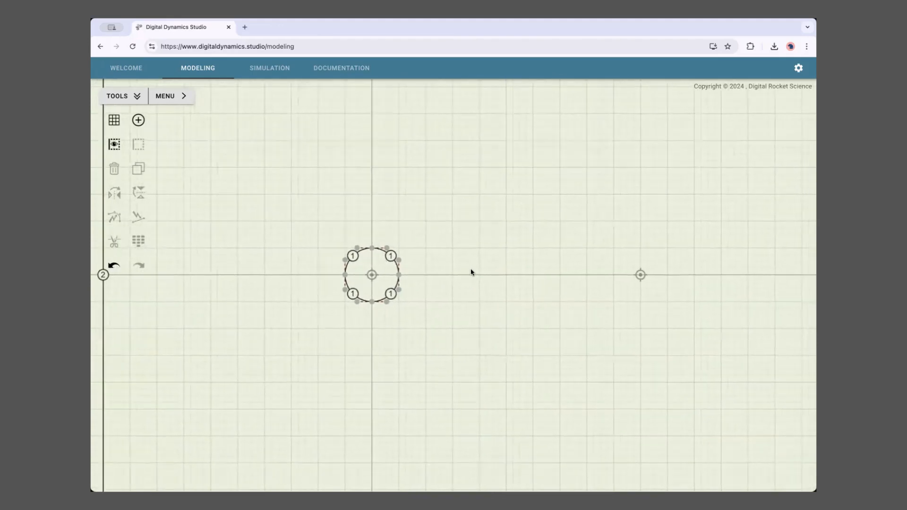
# Try assigning only the circle's lower-right arc to Boundary 2, and set it back to Boundary 1.
pyautogui.click(382, 302)
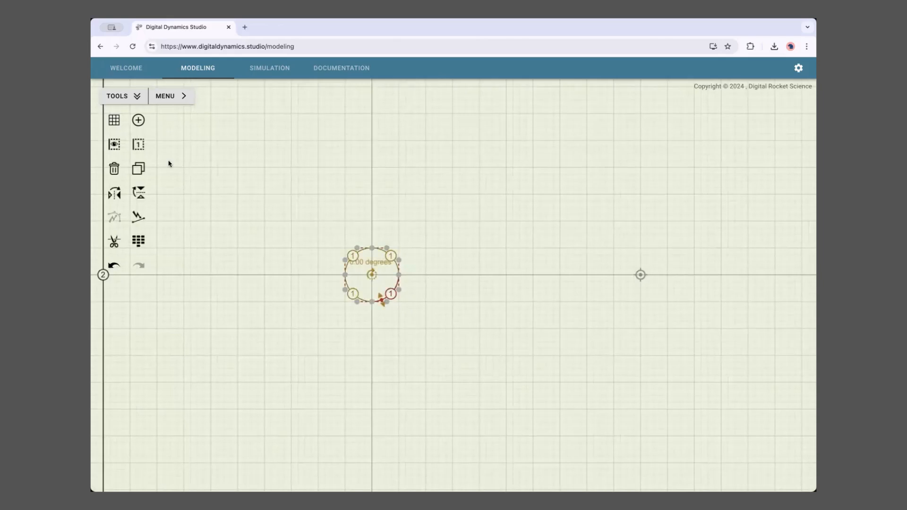
pyautogui.click(139, 148)
pyautogui.click(155, 146)
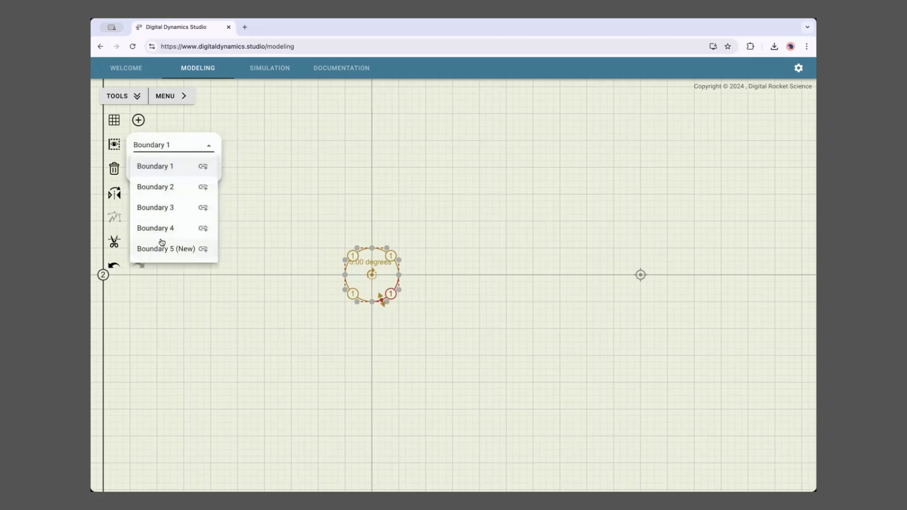
pyautogui.click(163, 187)
pyautogui.click(167, 147)
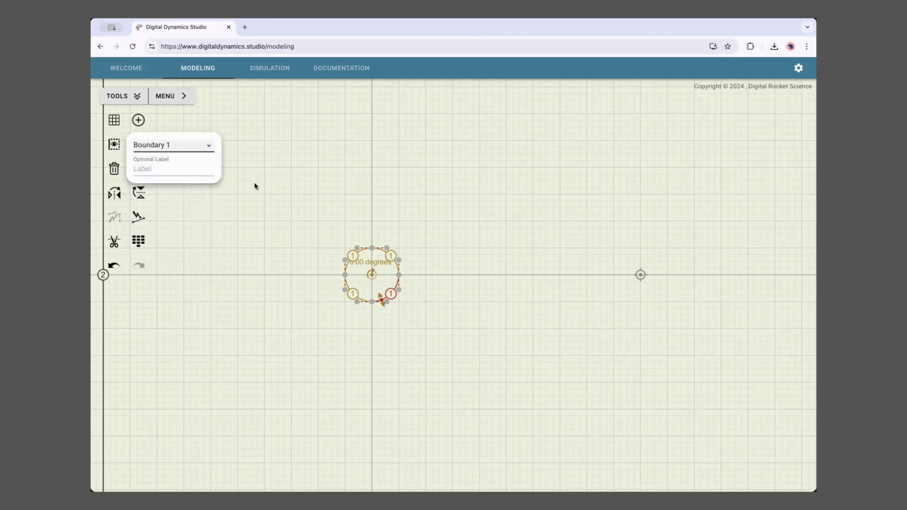
# Assign all linked arcs of the circle to Boundary 2, and reassign them all to Boundary 1.
pyautogui.click(202, 147)
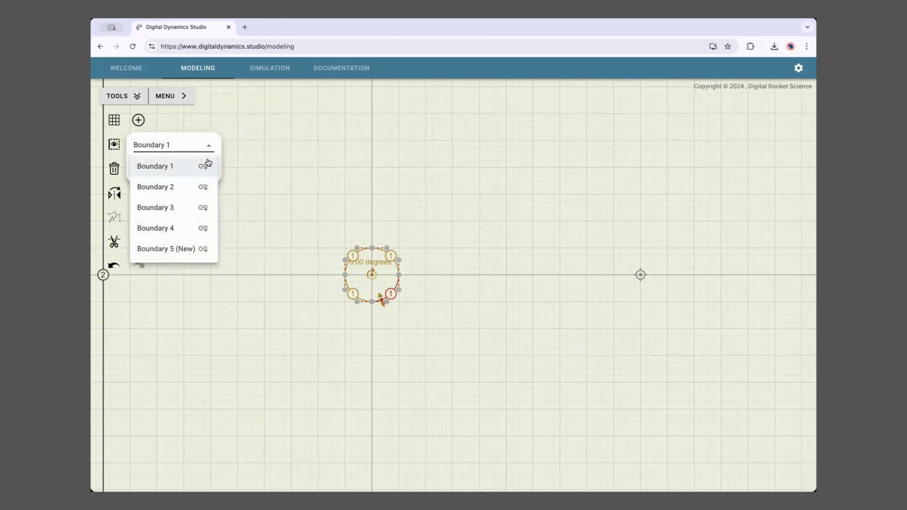
pyautogui.click(204, 189)
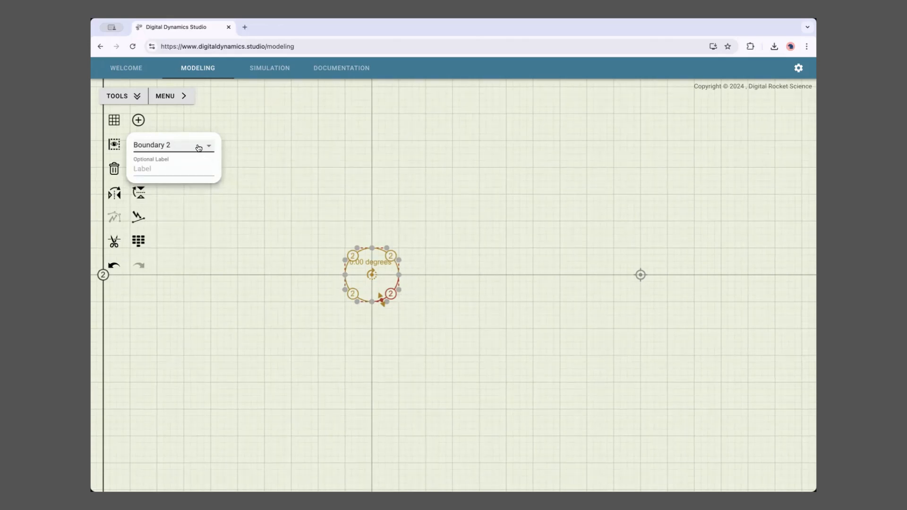
pyautogui.click(195, 147)
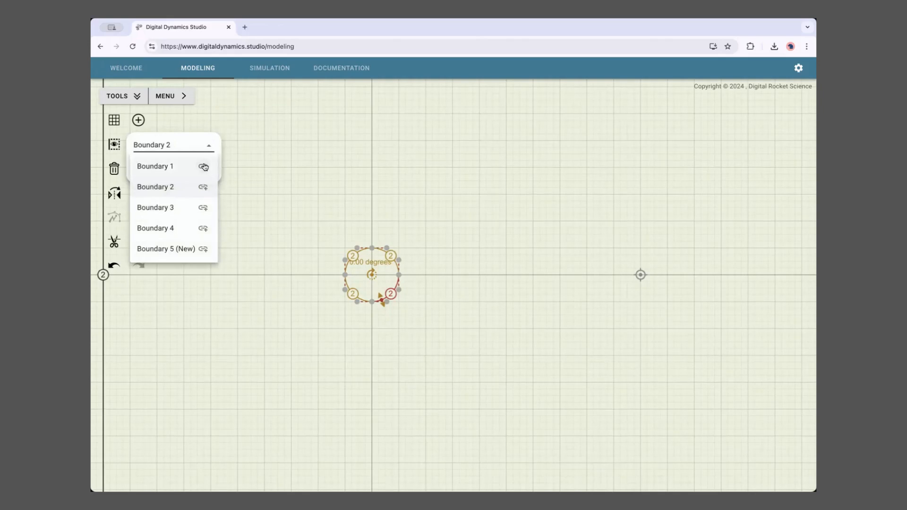
pyautogui.click(203, 167)
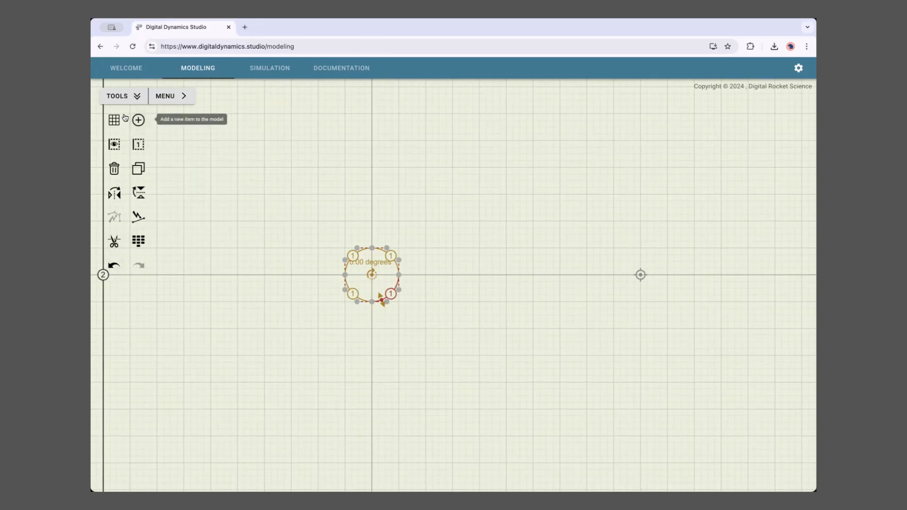
# Move the circle's centre to (0.500, 0.500).
pyautogui.scroll(2, 205, 252)
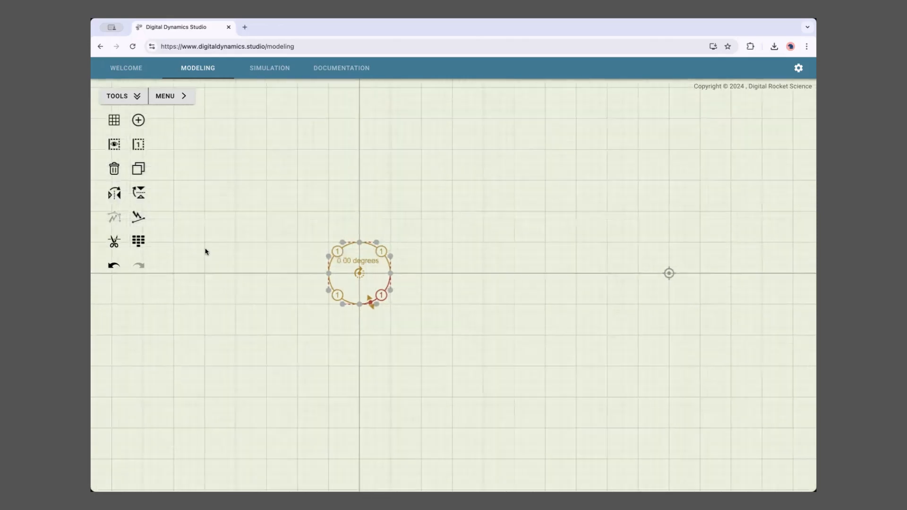
pyautogui.scroll(5, 205, 249)
pyautogui.moveTo(450, 274); pyautogui.dragTo(529, 275)
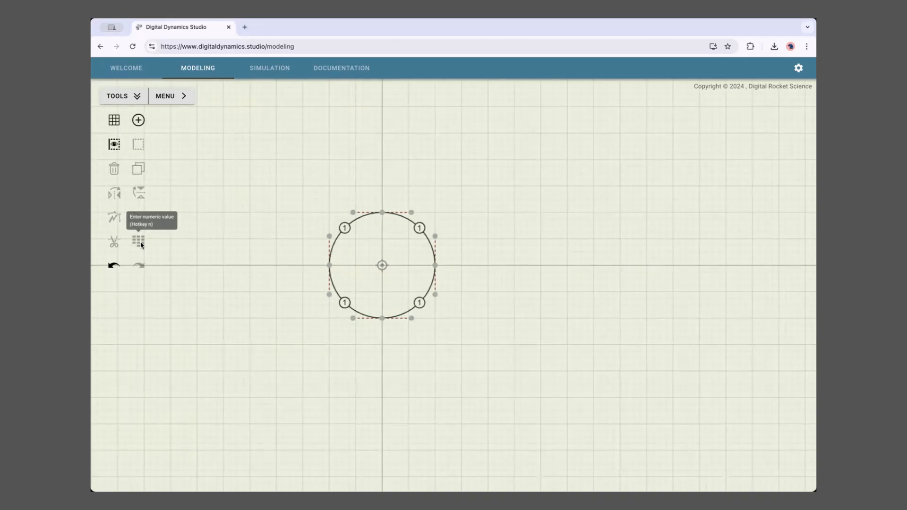
pyautogui.scroll(3, 239, 263)
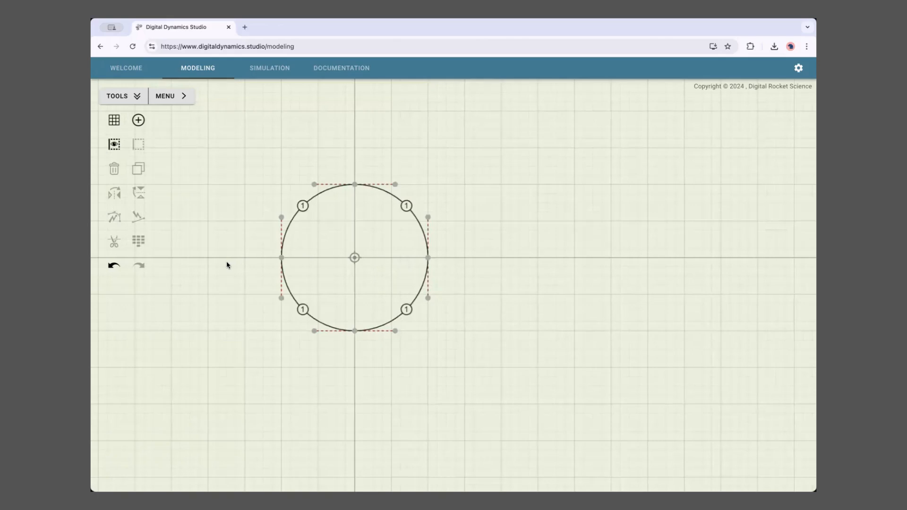
pyautogui.moveTo(355, 258); pyautogui.dragTo(392, 221)
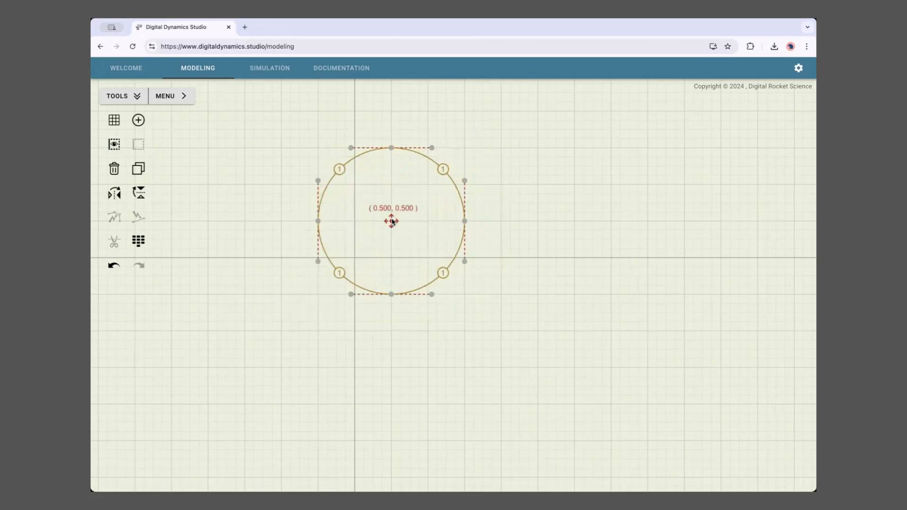
# Move the circle's centre to the grid origin (0.00, 0.00).
pyautogui.click(392, 148)
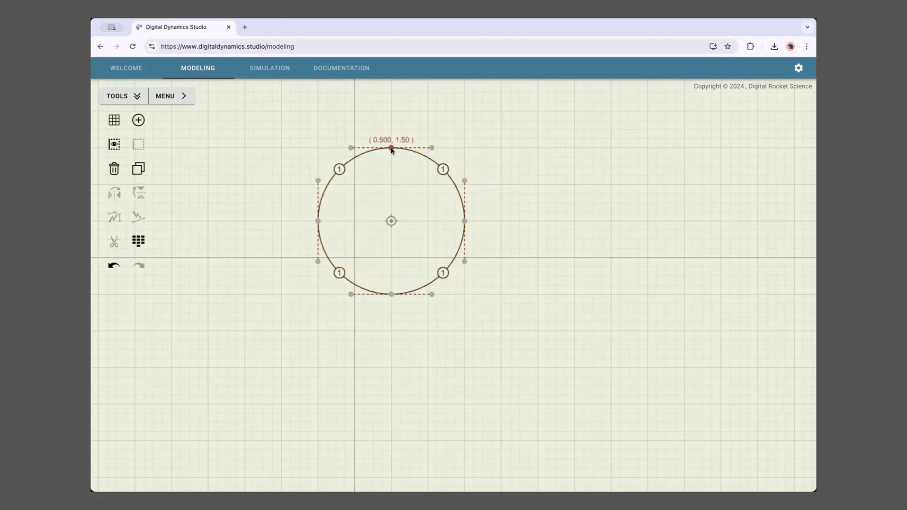
pyautogui.moveTo(391, 220); pyautogui.dragTo(356, 260)
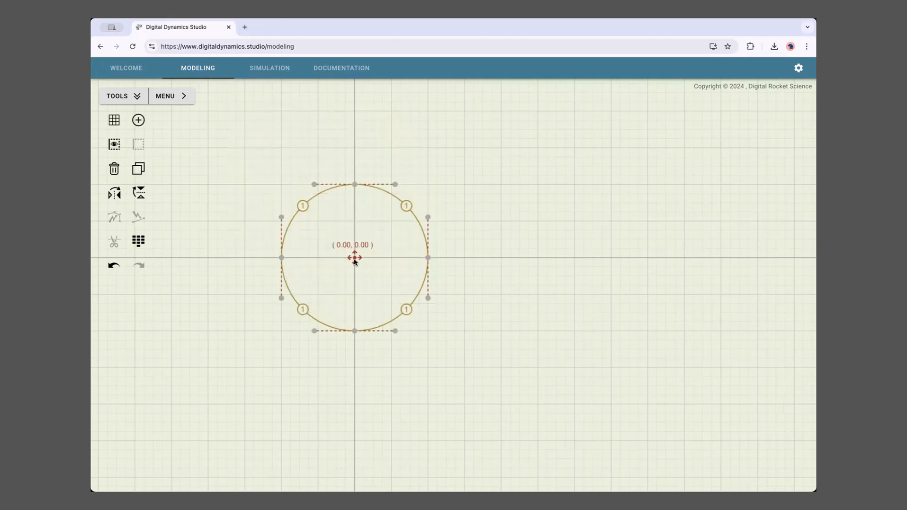
# Try setting the circle's centre numerically to X 0.123 and Y 0.234, and return the centre to the origin.
pyautogui.click(139, 245)
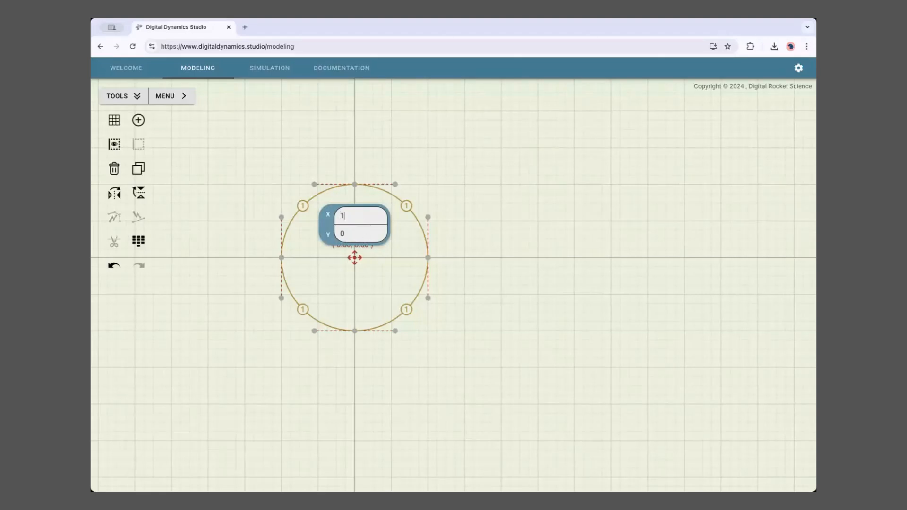
pyautogui.write('.123')
pyautogui.press('Tab')
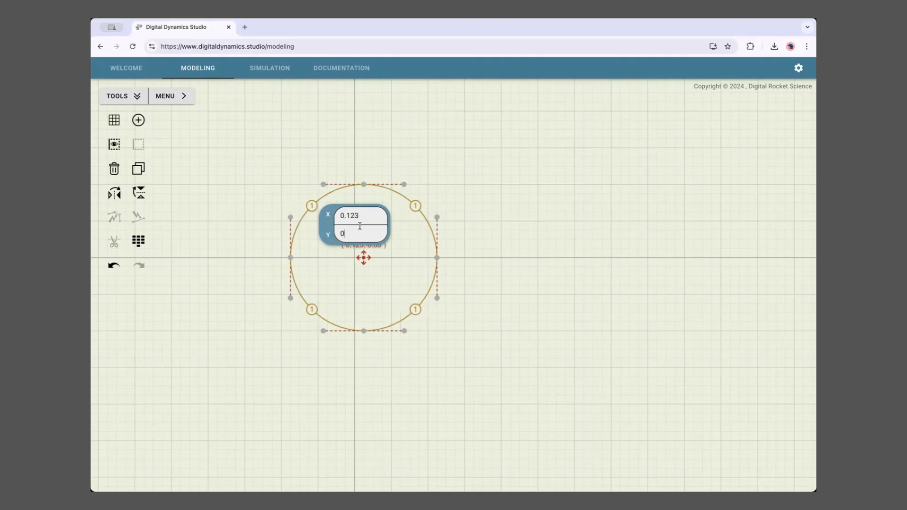
pyautogui.write('.235')
pyautogui.press('Return')
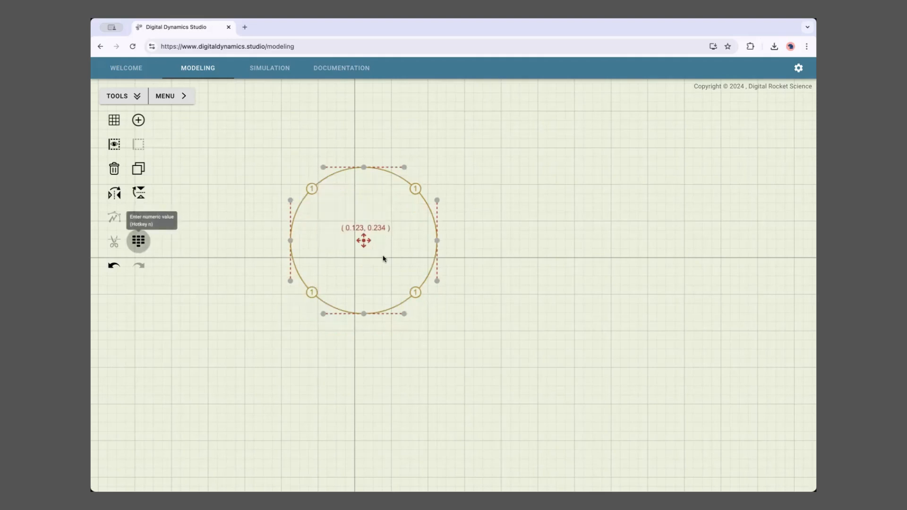
pyautogui.click(115, 267)
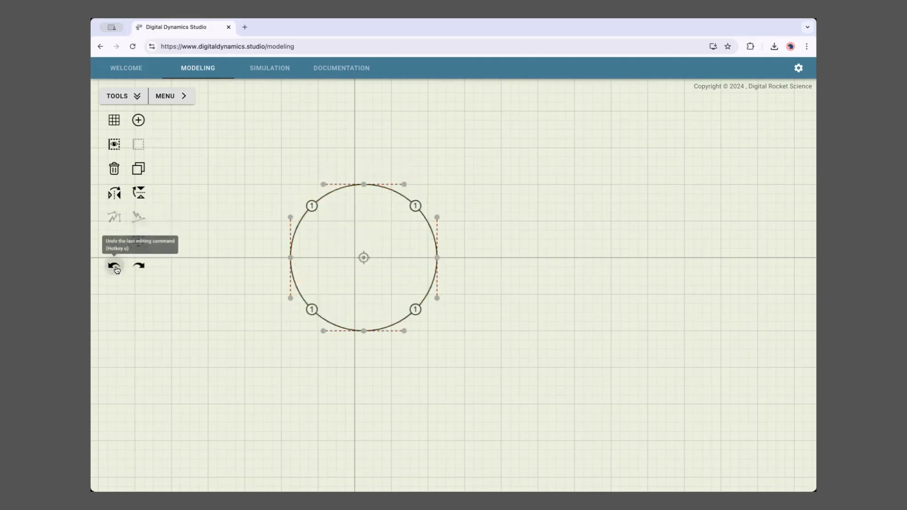
pyautogui.moveTo(363, 258); pyautogui.dragTo(355, 258)
# Try rotating the circle numerically by an angle of 33.3 degrees, and undo the rotation.
pyautogui.click(293, 216)
pyautogui.click(138, 241)
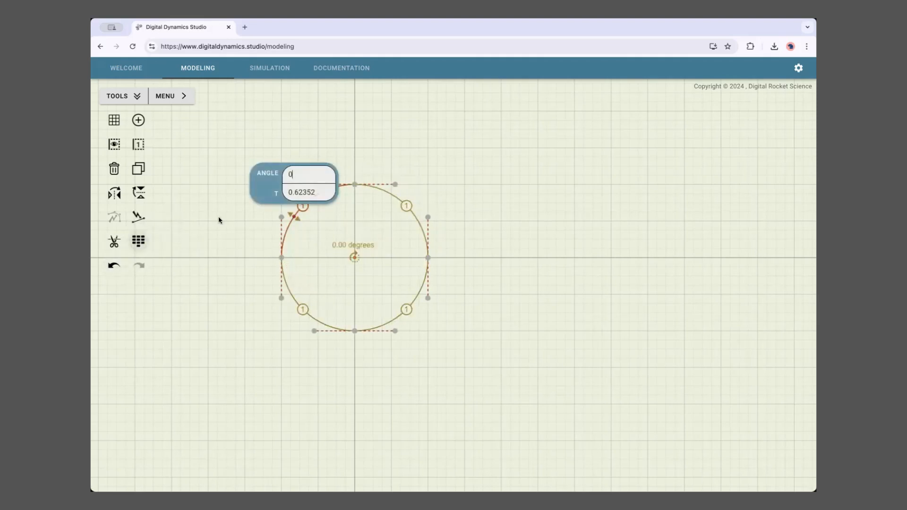
pyautogui.press('BackSpace')
pyautogui.write('33.3')
pyautogui.press('Tab')
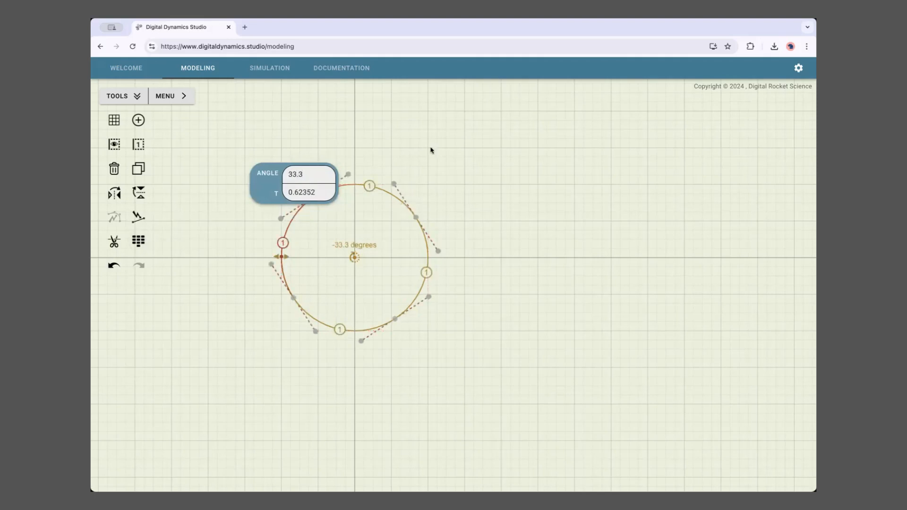
pyautogui.press('Return')
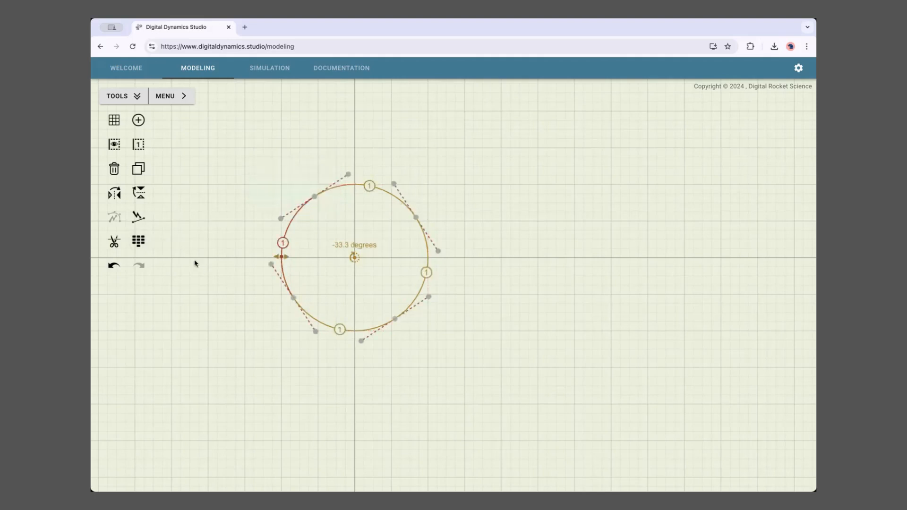
pyautogui.click(117, 267)
# Set the left tangent handle of the circle's top point numerically to X -1 and Y 2.
pyautogui.click(355, 185)
pyautogui.click(314, 185)
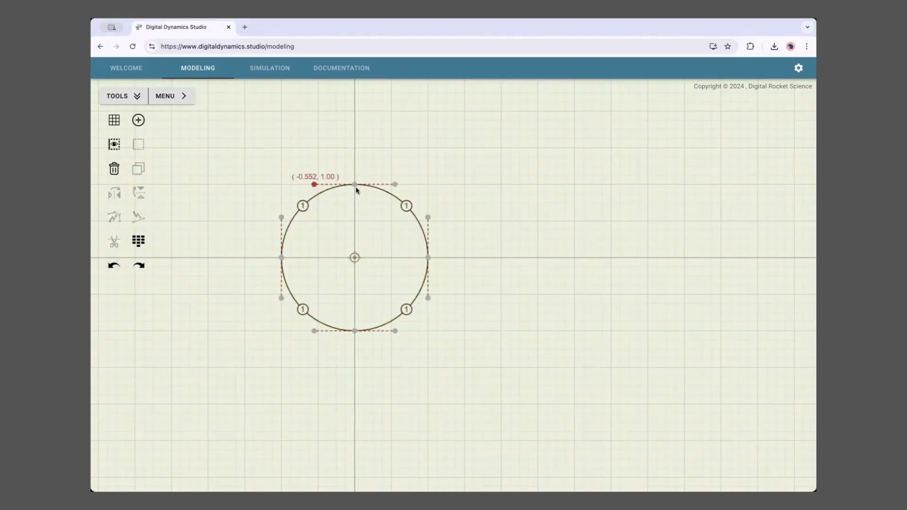
pyautogui.press('Return')
pyautogui.press('BackSpace')
pyautogui.press('BackSpace')
pyautogui.press('BackSpace')
pyautogui.press('BackSpace')
pyautogui.press('BackSpace')
pyautogui.press('BackSpace')
pyautogui.press('BackSpace')
pyautogui.press('BackSpace')
pyautogui.press('BackSpace')
pyautogui.press('BackSpace')
pyautogui.press('BackSpace')
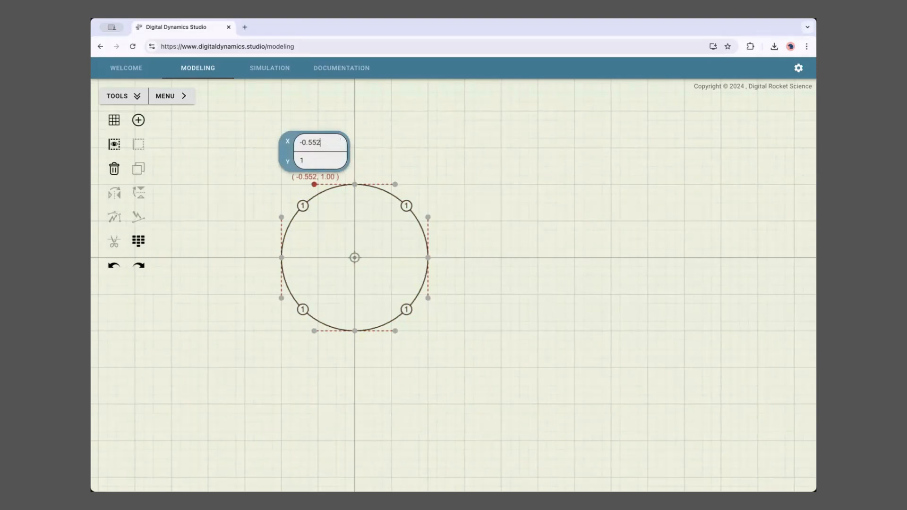
pyautogui.write('-1')
pyautogui.press('Tab')
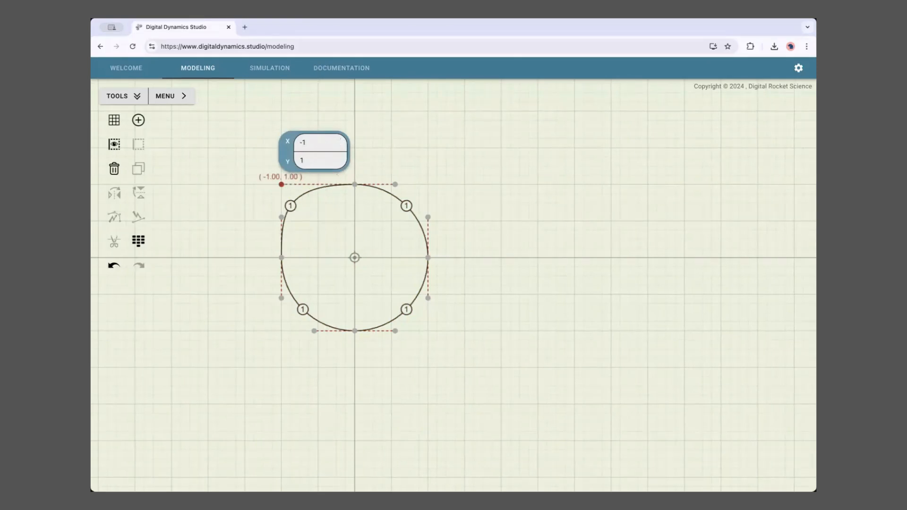
pyautogui.write('2')
pyautogui.press('Return')
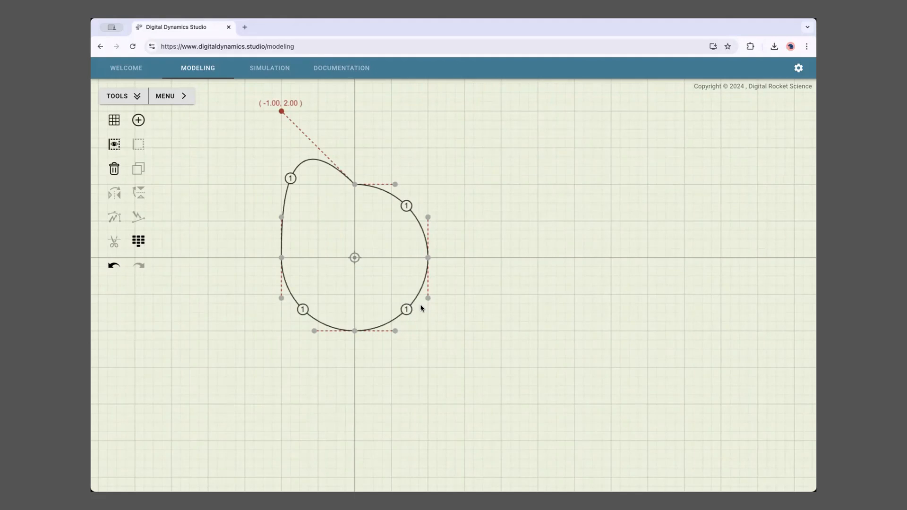
# Set the X coordinate of the selected tangent handle to 0.
pyautogui.press('Return')
pyautogui.press('BackSpace')
pyautogui.press('BackSpace')
pyautogui.write('0')
pyautogui.press('Tab')
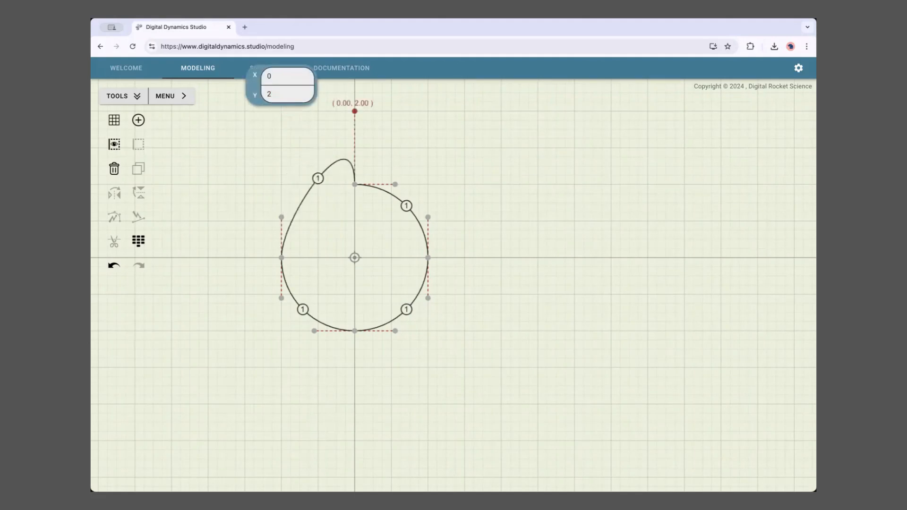
pyautogui.press('Return')
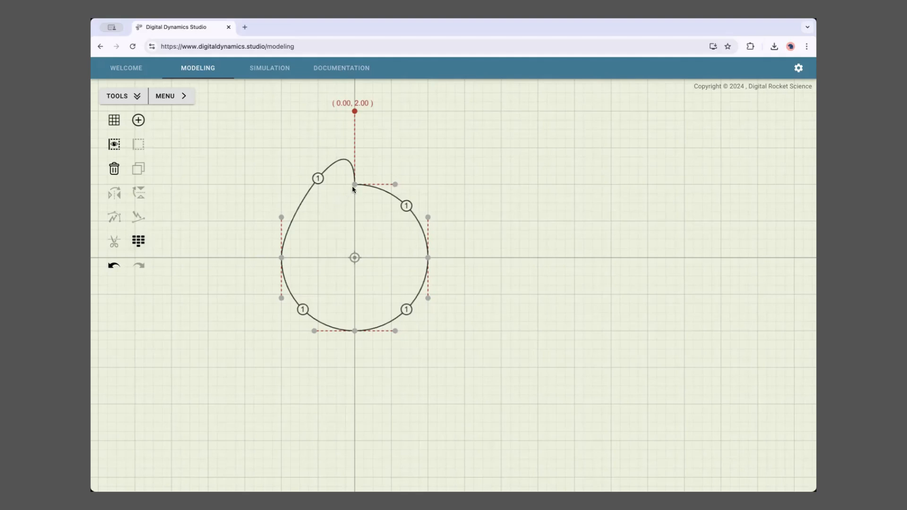
# Try setting the Y coordinate of the shape's centre to -1.23, and undo it together with the tangent handle edits.
pyautogui.click(354, 258)
pyautogui.click(356, 257)
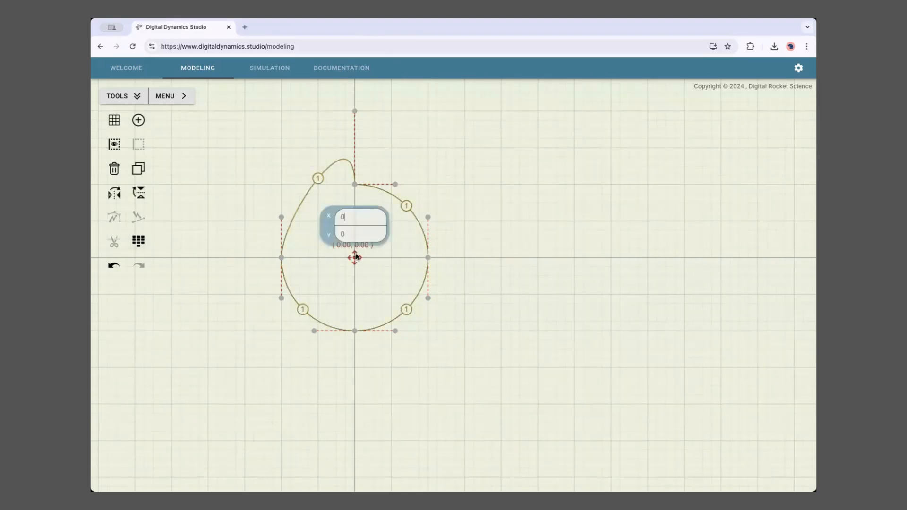
pyautogui.press('Tab')
pyautogui.write('-1.23')
pyautogui.press('Return')
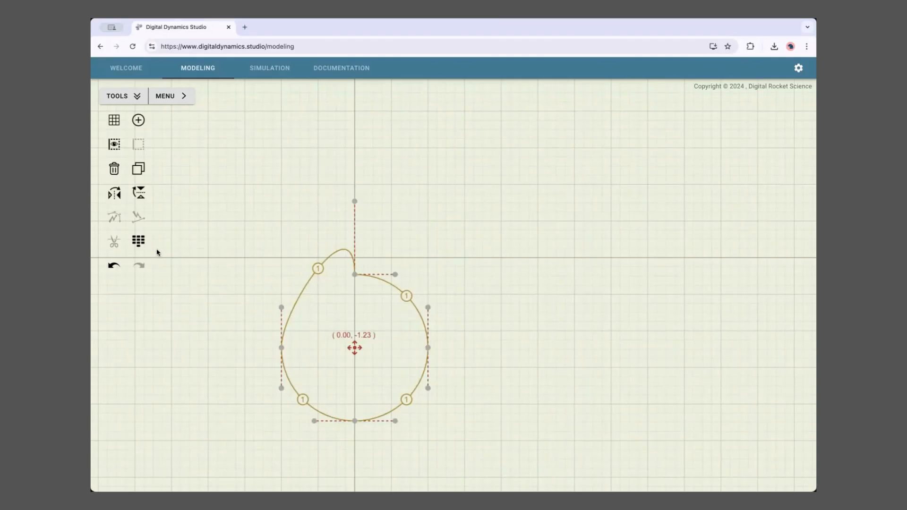
pyautogui.click(115, 266)
pyautogui.click(115, 267)
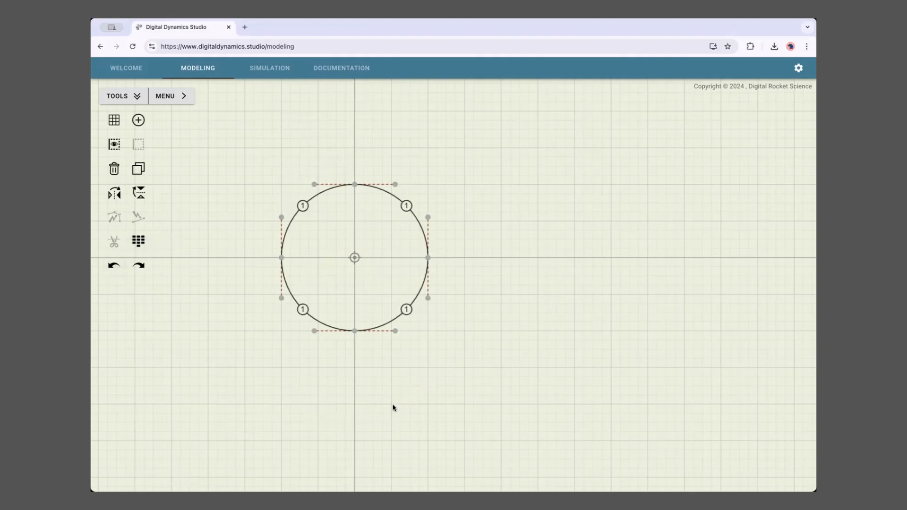
# Save the circle as a new model named "Test Model" with the description "Used in the walkthrough tutorial.".
pyautogui.moveTo(329, 357); pyautogui.dragTo(378, 354)
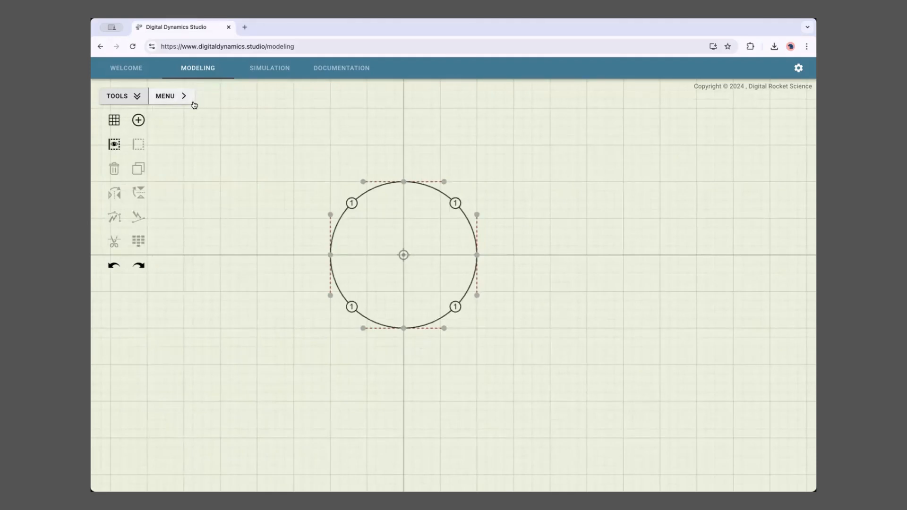
pyautogui.click(169, 101)
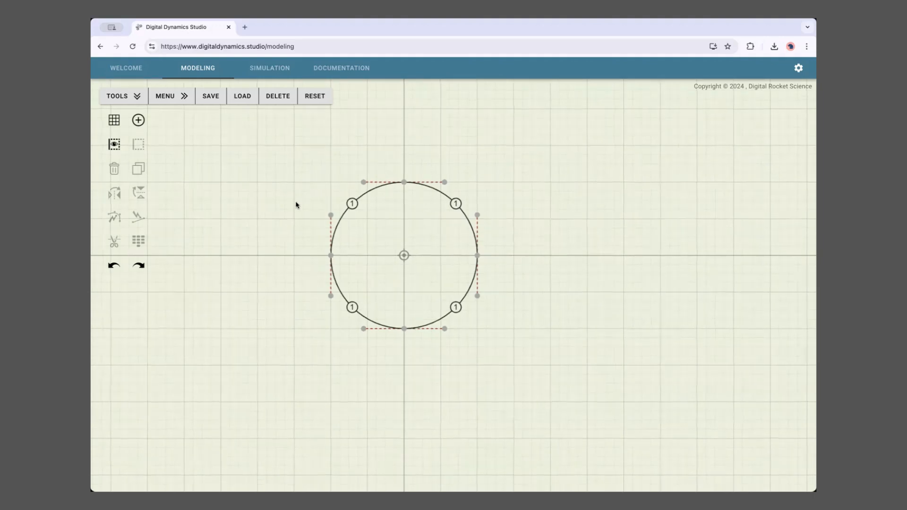
pyautogui.moveTo(295, 202); pyautogui.dragTo(327, 223)
pyautogui.scroll(3, 326, 223)
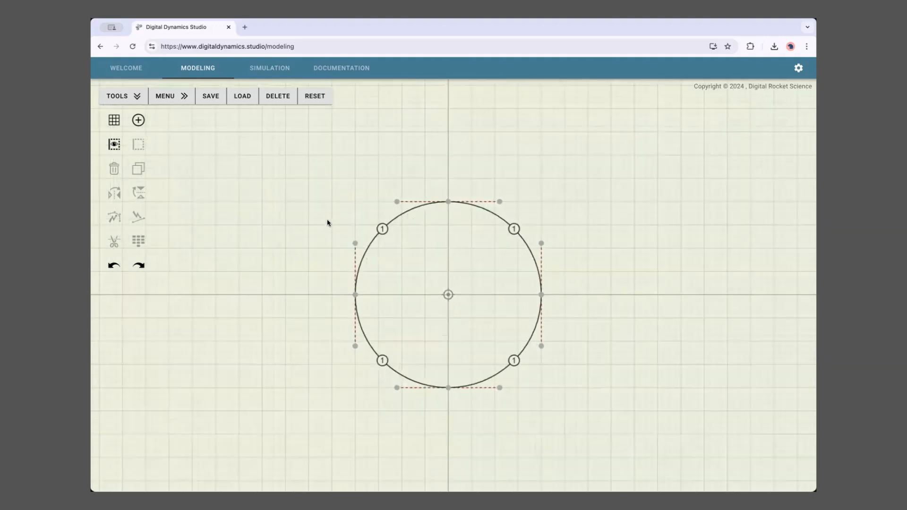
pyautogui.click(212, 102)
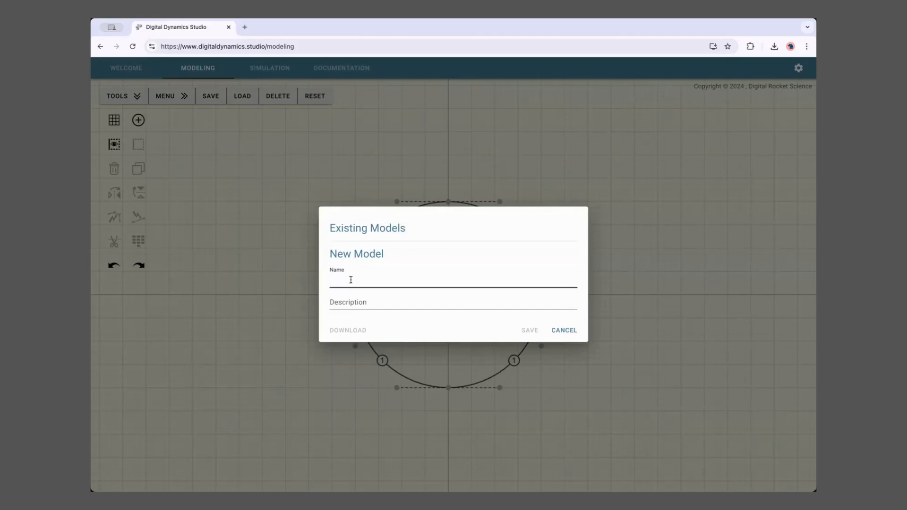
pyautogui.write('Test Model')
pyautogui.click(343, 301)
pyautogui.write('Used in the ')
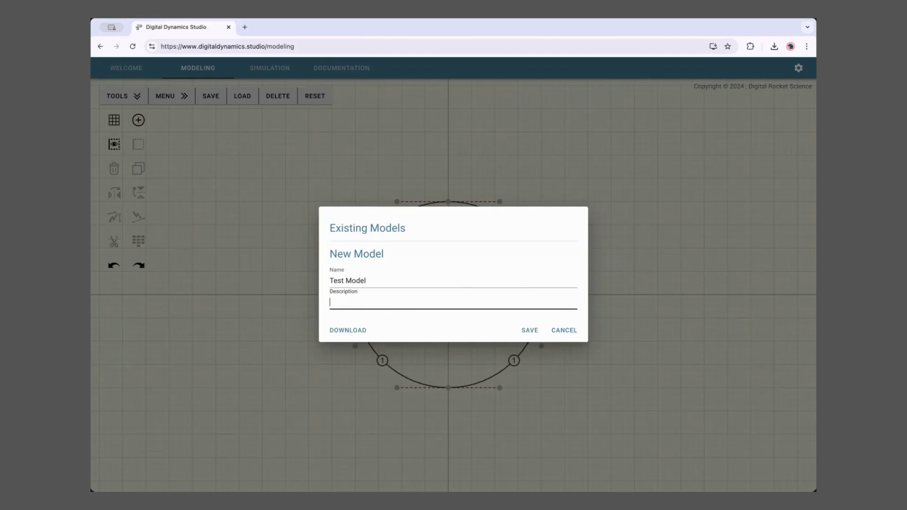
pyautogui.write('walkthrough tutorial.')
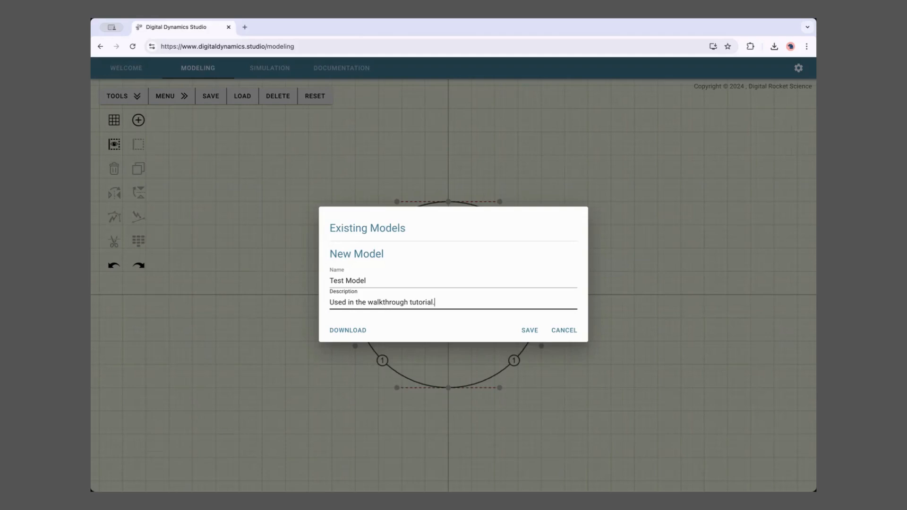
pyautogui.click(530, 331)
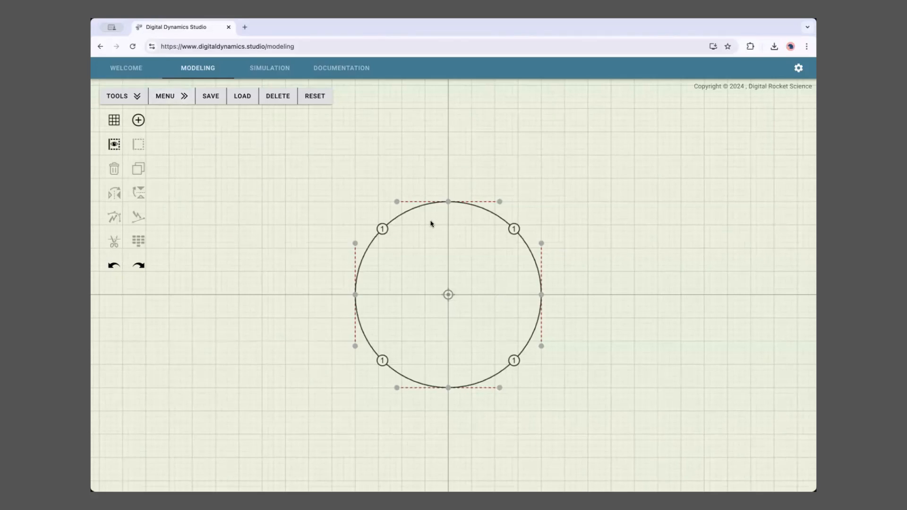
# Reshape the circle by moving its top point to (1.00, 1.69) and the upper handle of its left point to (-2.19, 0.938).
pyautogui.moveTo(448, 202); pyautogui.dragTo(520, 143)
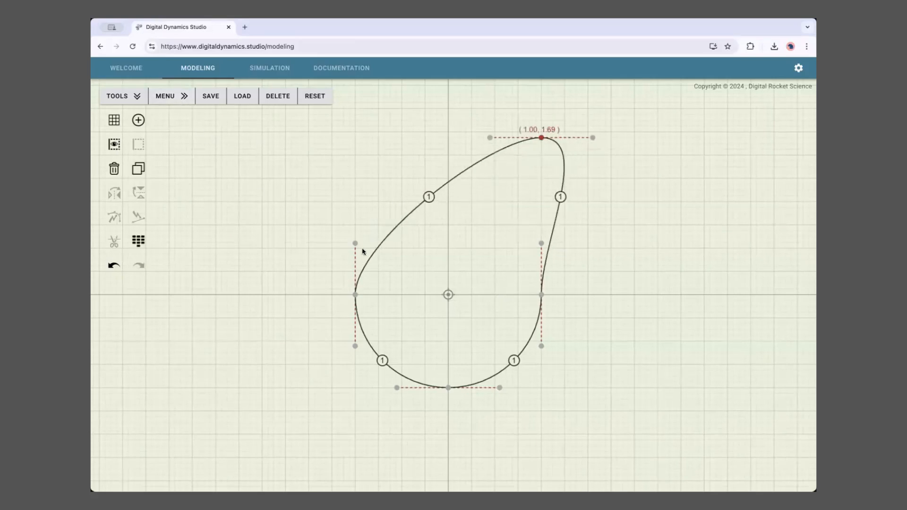
pyautogui.moveTo(356, 243); pyautogui.dragTo(243, 208)
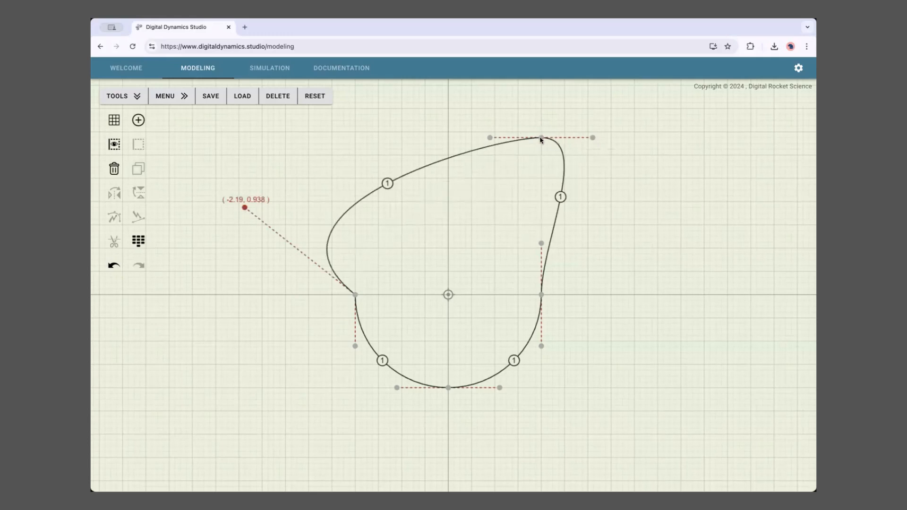
# Save the reshaped model over the existing Test Model, keeping its name and description.
pyautogui.click(211, 101)
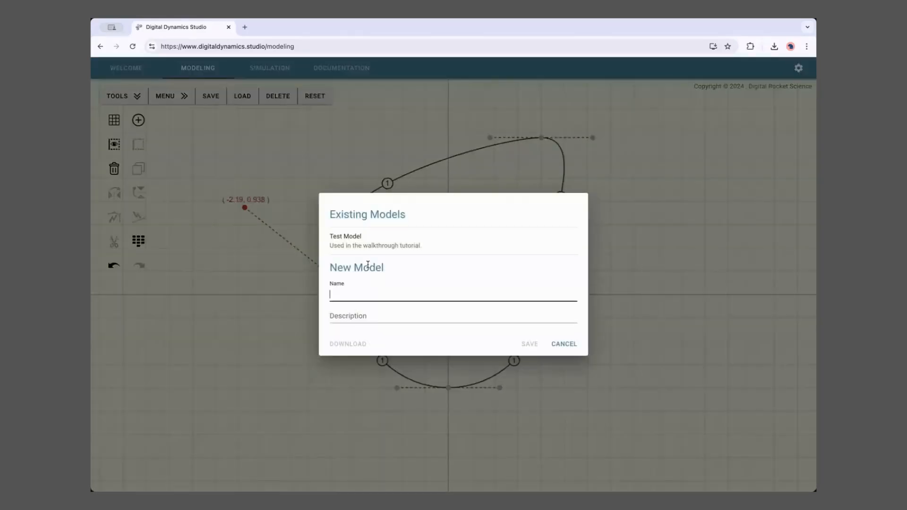
pyautogui.click(381, 245)
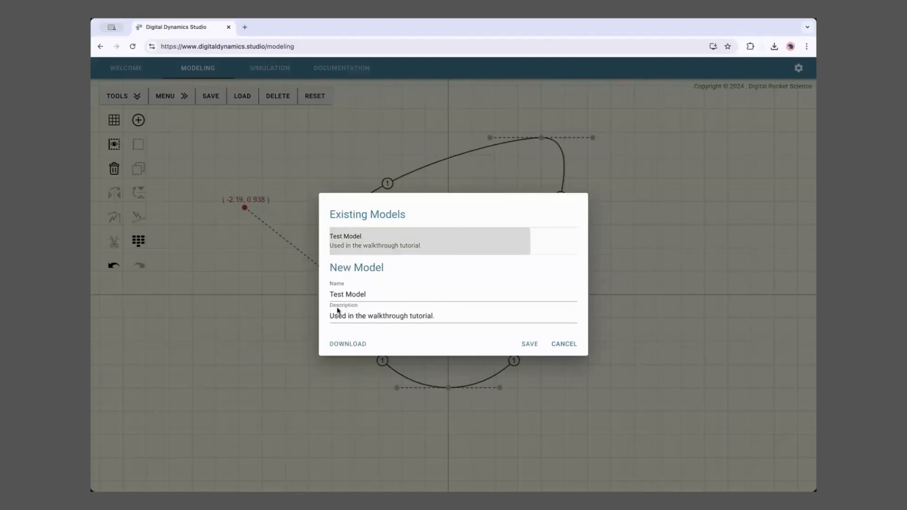
pyautogui.click(521, 343)
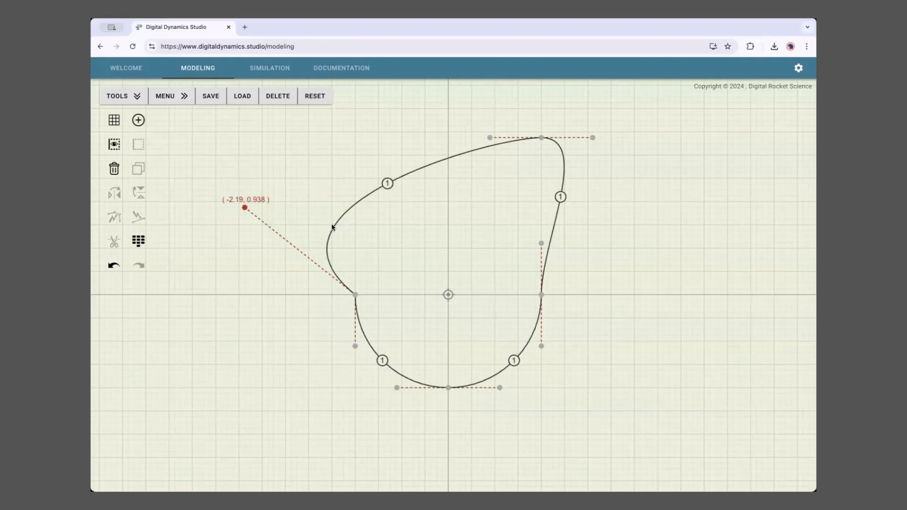
# Undo the recent shape edits in the workspace, and load the saved Test Model.
pyautogui.click(111, 266)
pyautogui.click(111, 265)
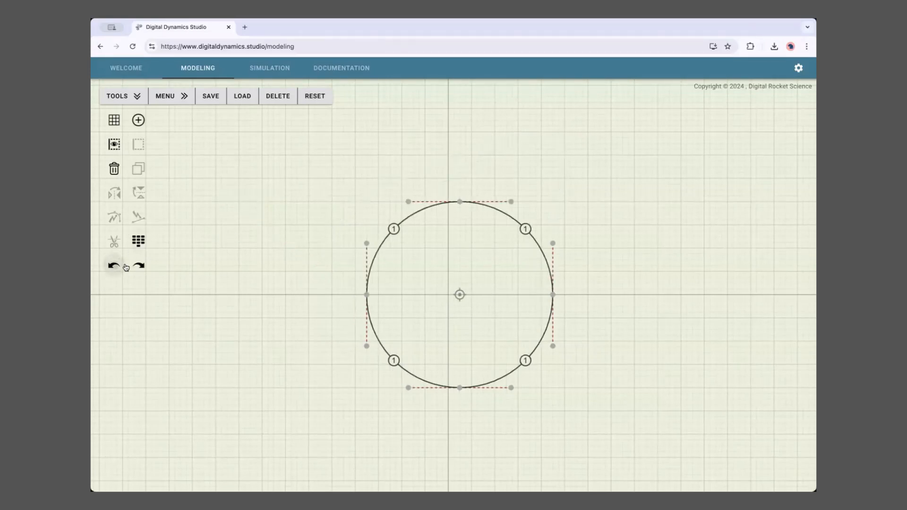
pyautogui.click(244, 99)
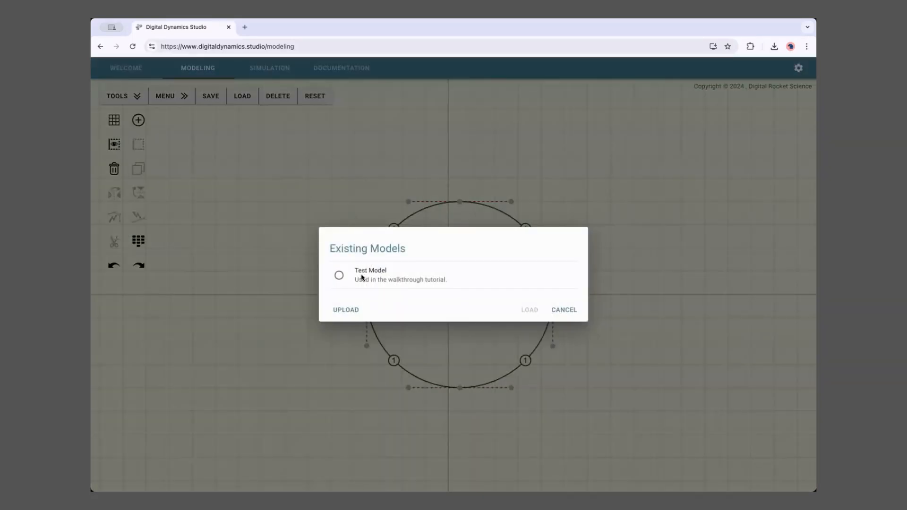
pyautogui.click(339, 278)
pyautogui.click(527, 310)
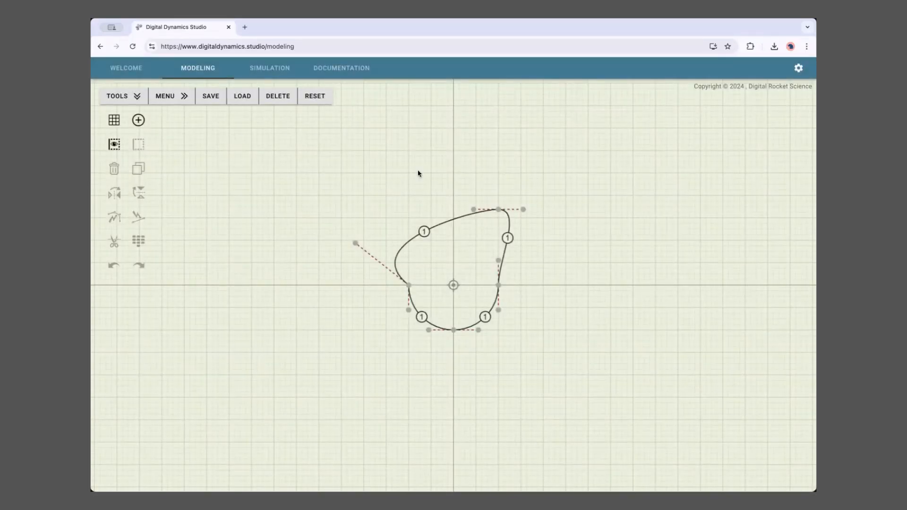
# Download the existing Test Model as a file, keeping its name and description, and leave the save dialog.
pyautogui.click(212, 100)
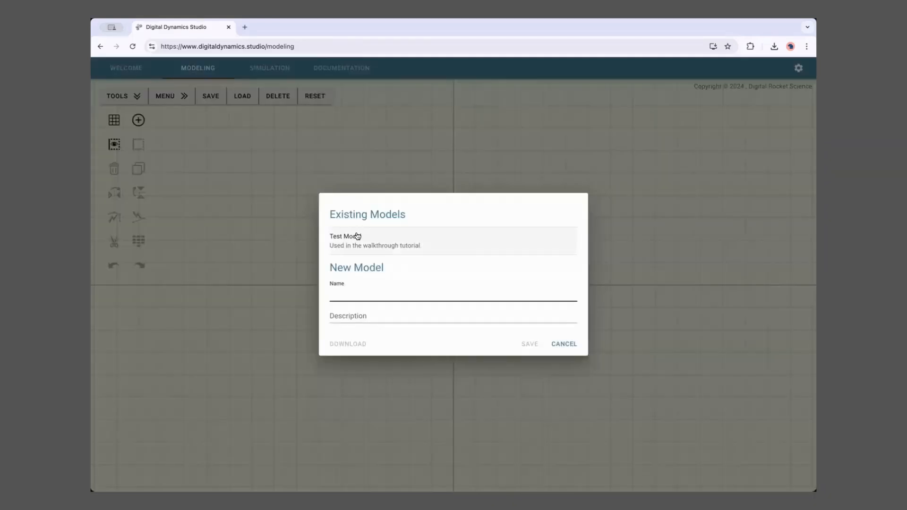
pyautogui.click(358, 238)
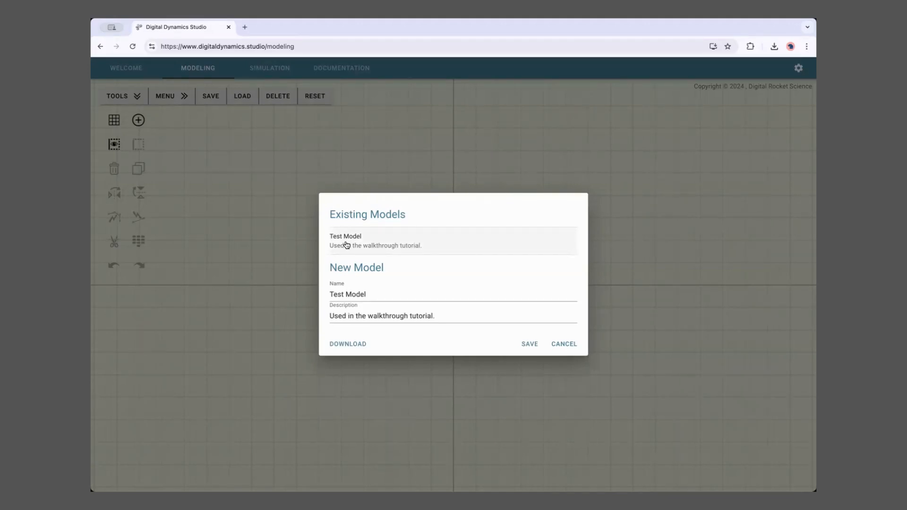
pyautogui.click(343, 348)
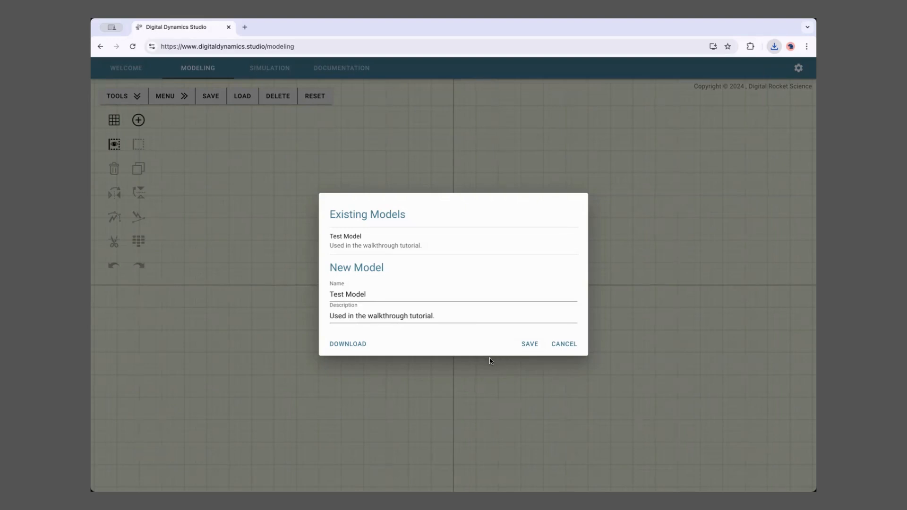
pyautogui.click(560, 347)
# Upload a model file into the workspace, and check the description of Test Model among the existing models.
pyautogui.click(233, 97)
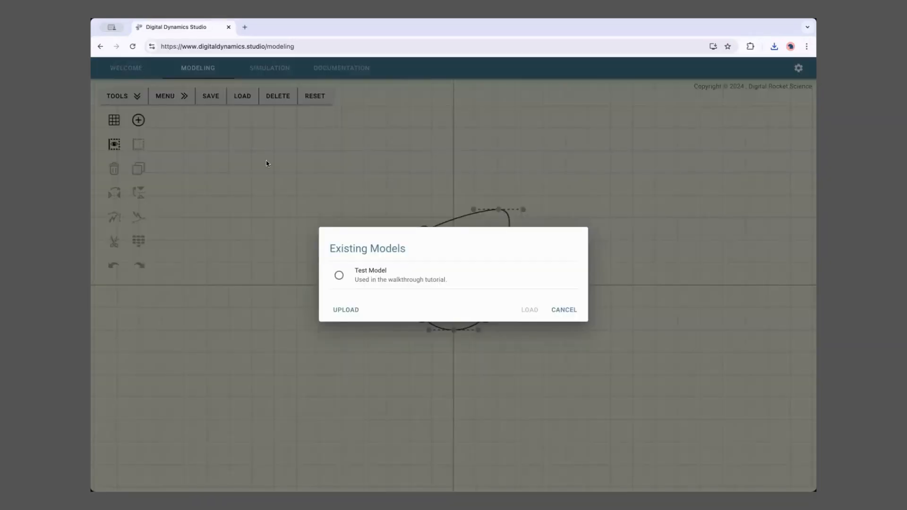
pyautogui.click(335, 314)
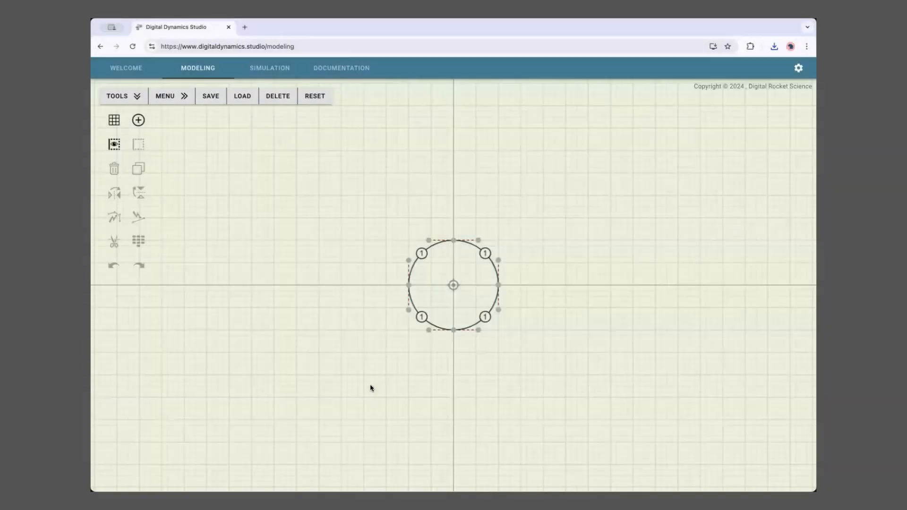
pyautogui.click(242, 101)
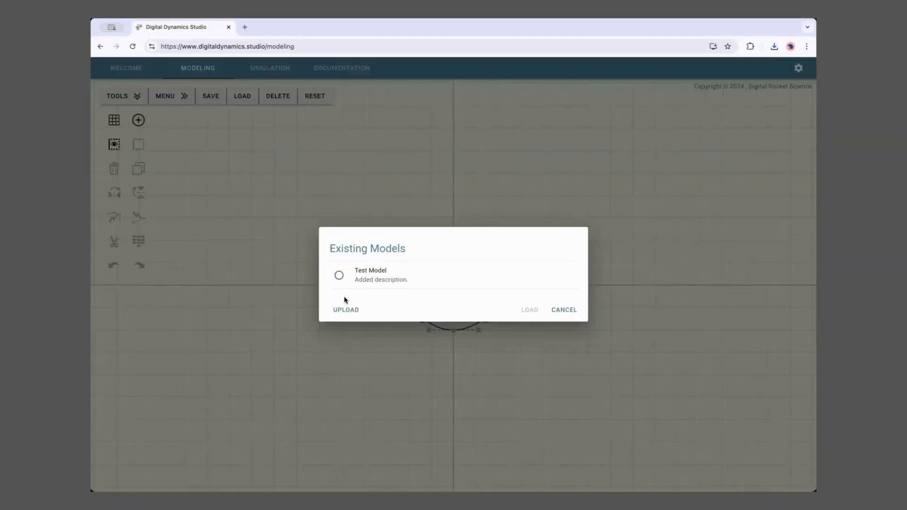
pyautogui.click(559, 311)
# Delete Test Model from the existing models.
pyautogui.click(278, 97)
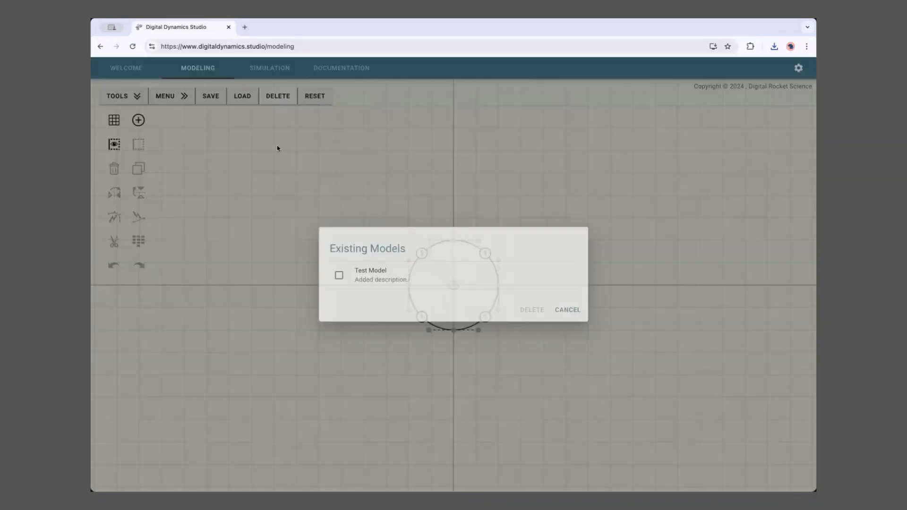
pyautogui.click(339, 276)
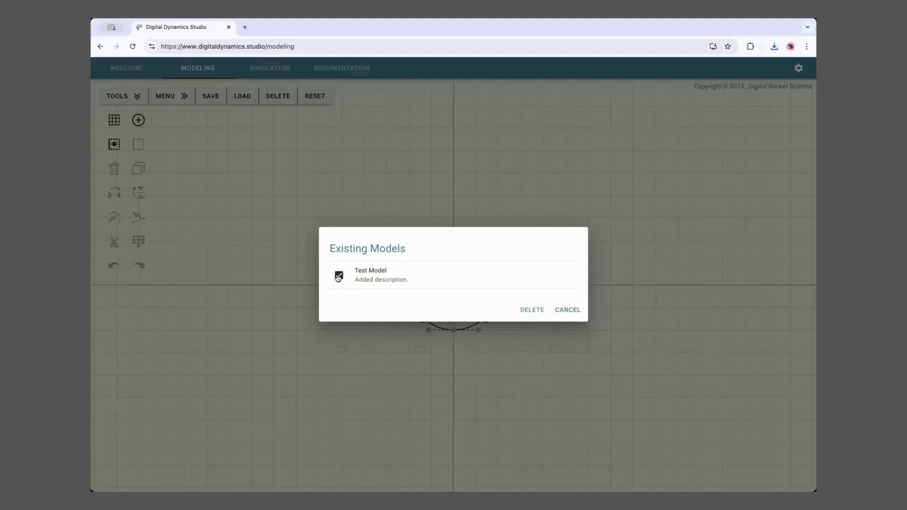
pyautogui.click(539, 311)
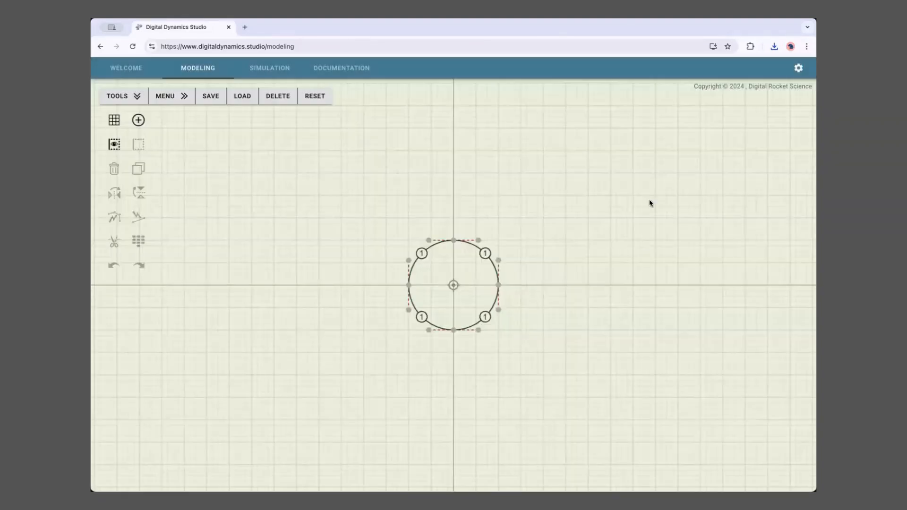
# Reset the workspace to the Cylinder preset and inspect its circle and surrounding rectangle.
pyautogui.click(323, 99)
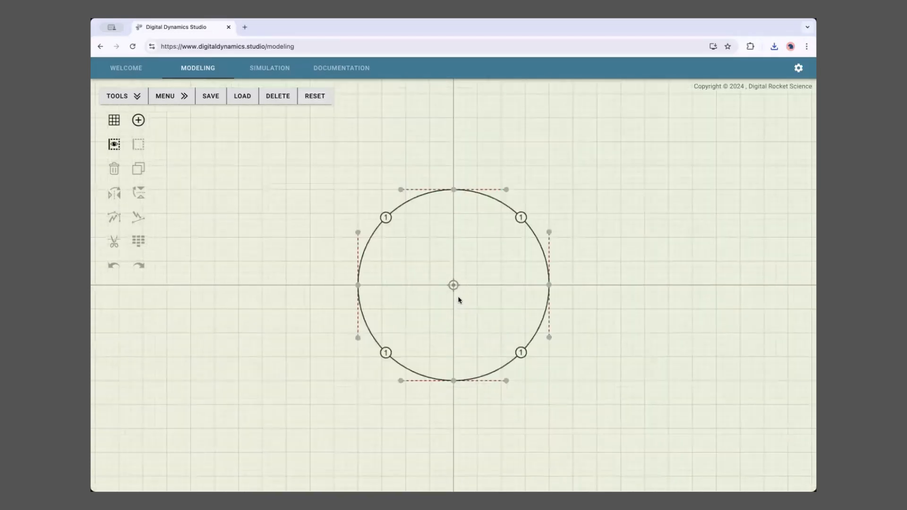
pyautogui.click(320, 100)
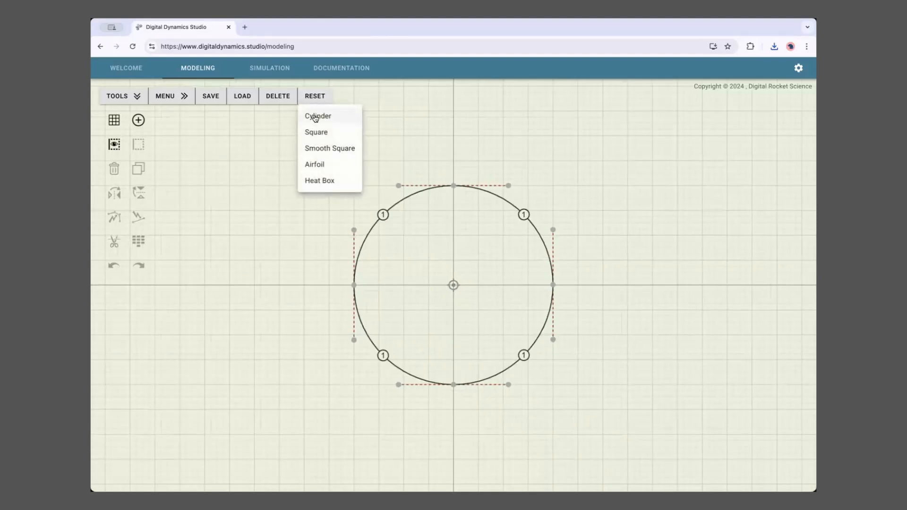
pyautogui.click(315, 119)
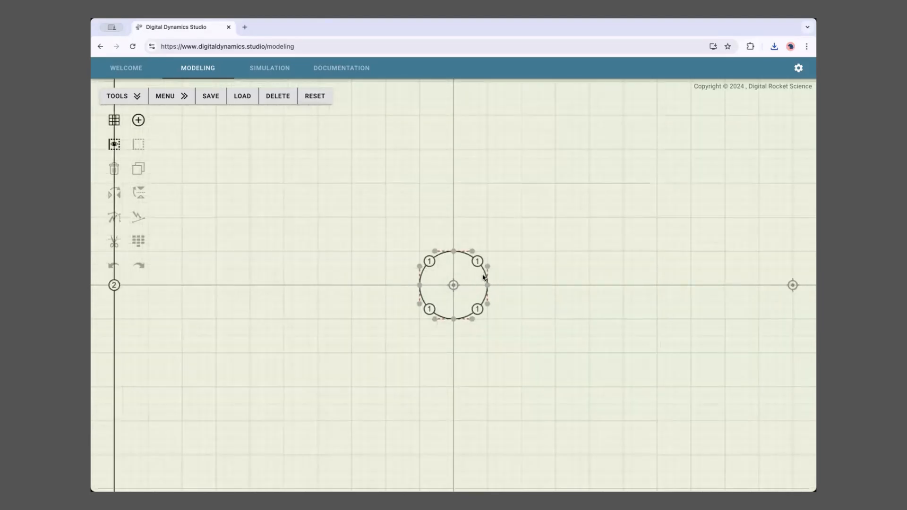
pyautogui.scroll(-4, 483, 278)
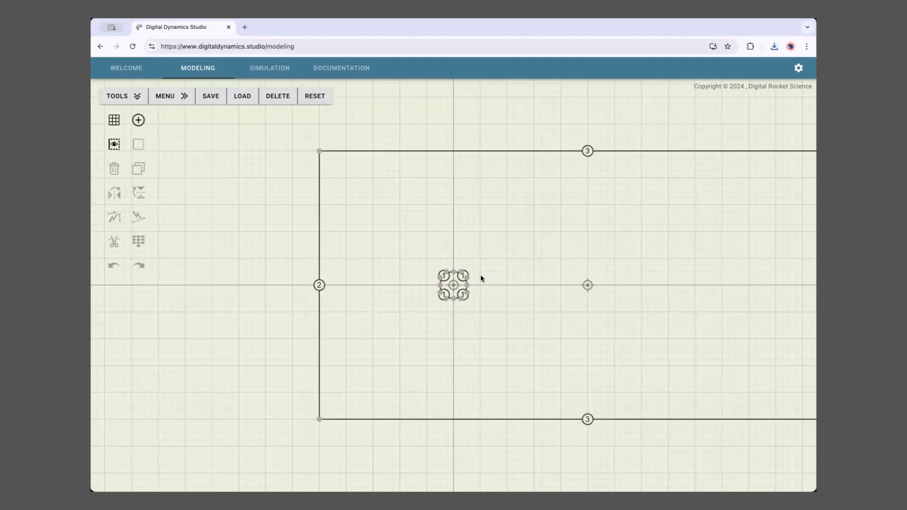
pyautogui.scroll(2, 487, 282)
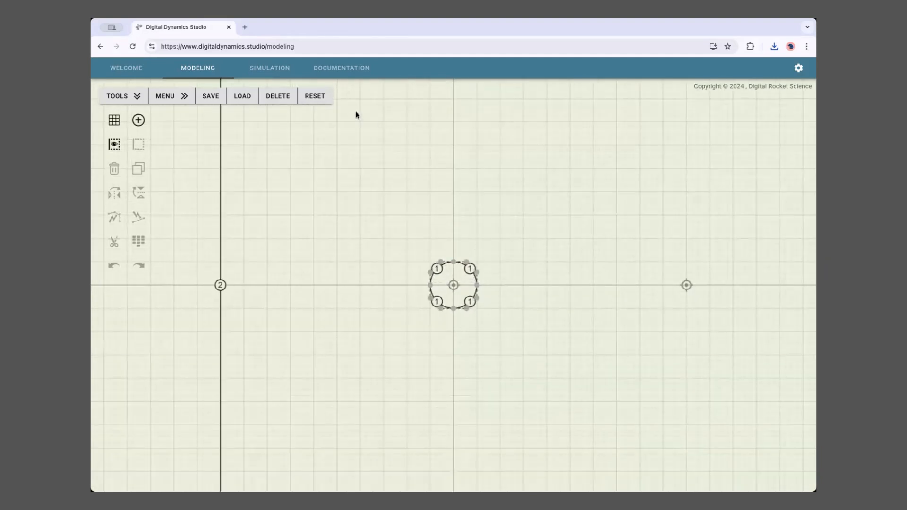
# Reset the workspace to the Square preset and view it with its surrounding rectangle.
pyautogui.click(314, 96)
pyautogui.click(316, 133)
pyautogui.scroll(-3, 461, 232)
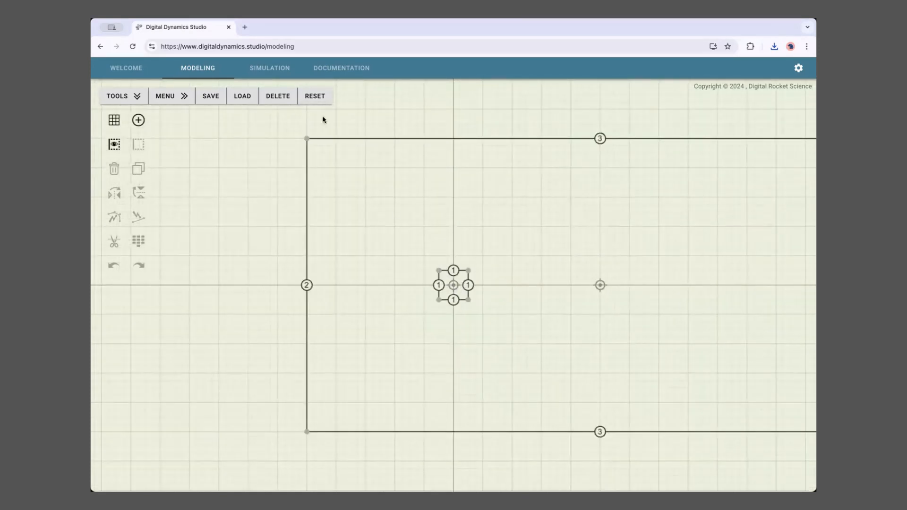
# Reset the workspace to the Smooth Square preset and rotate the rounded square 35 degrees.
pyautogui.click(315, 96)
pyautogui.click(320, 148)
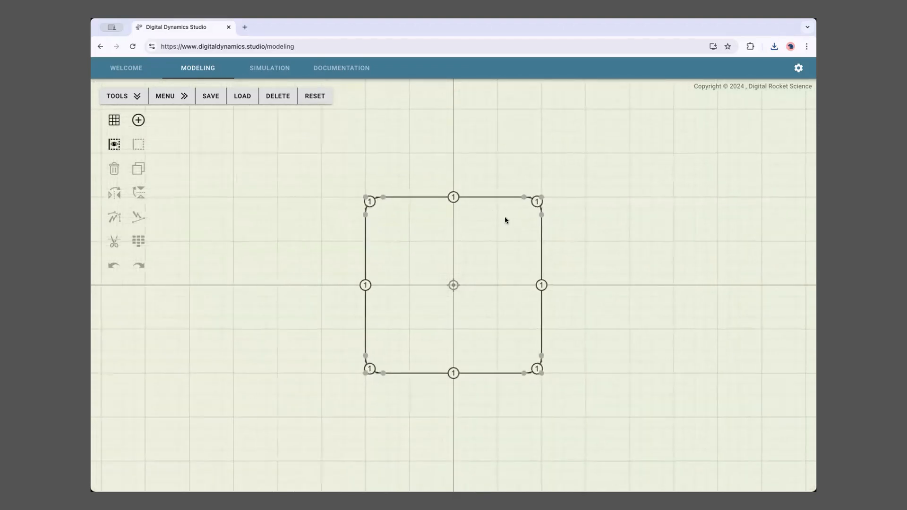
pyautogui.moveTo(482, 136); pyautogui.dragTo(612, 137)
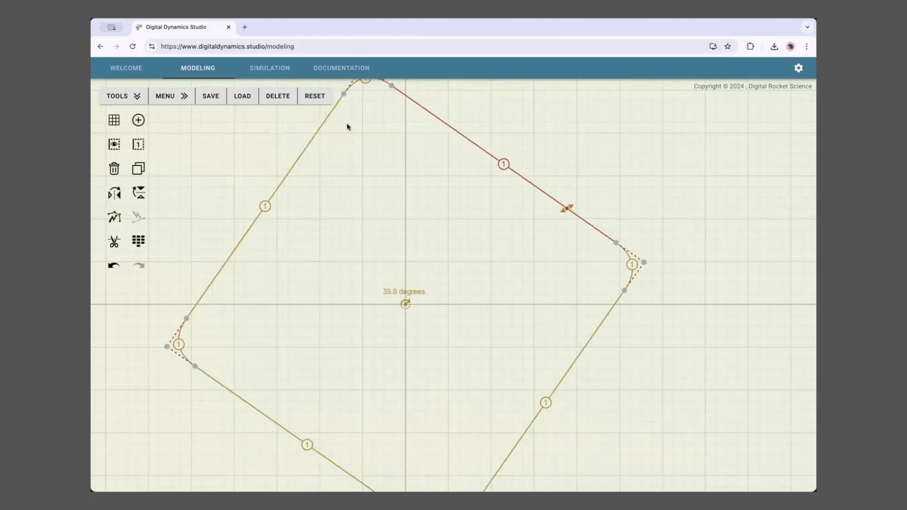
# Reset the workspace to the Airfoil preset and reshape the airfoil by rotating it, thickening it and extending its length to 5.50.
pyautogui.click(325, 97)
pyautogui.click(326, 164)
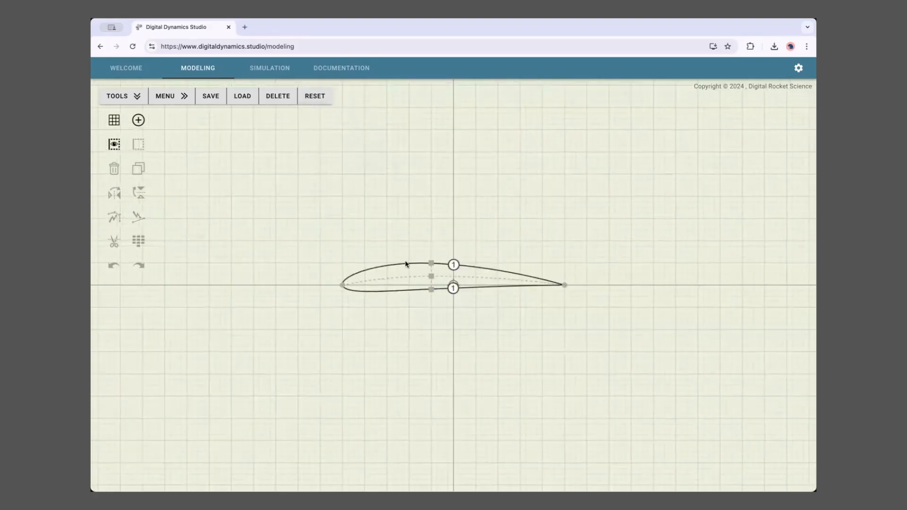
pyautogui.moveTo(377, 267)
pyautogui.mouseDown()
pyautogui.moveTo(379, 250)
pyautogui.moveTo(378, 258)
pyautogui.mouseUp()
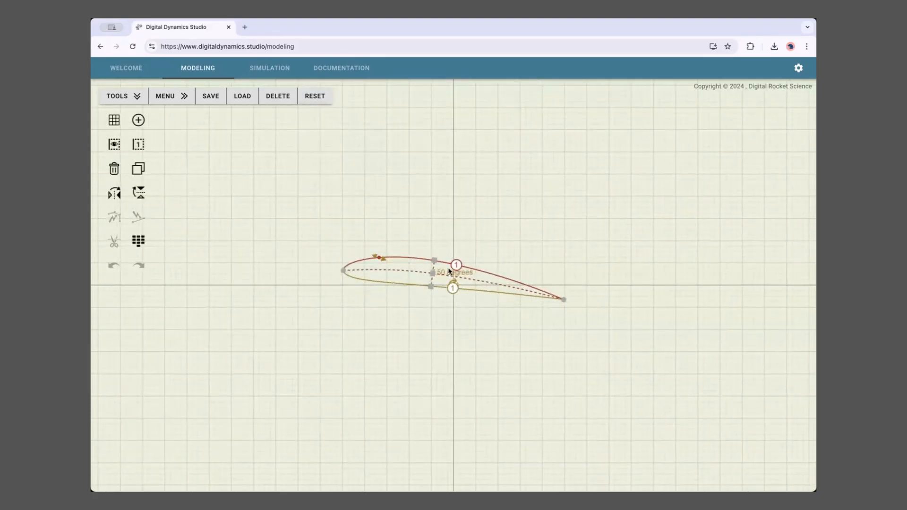
pyautogui.moveTo(437, 264)
pyautogui.mouseDown()
pyautogui.moveTo(427, 299)
pyautogui.moveTo(431, 270)
pyautogui.mouseUp()
pyautogui.moveTo(369, 253); pyautogui.dragTo(336, 257)
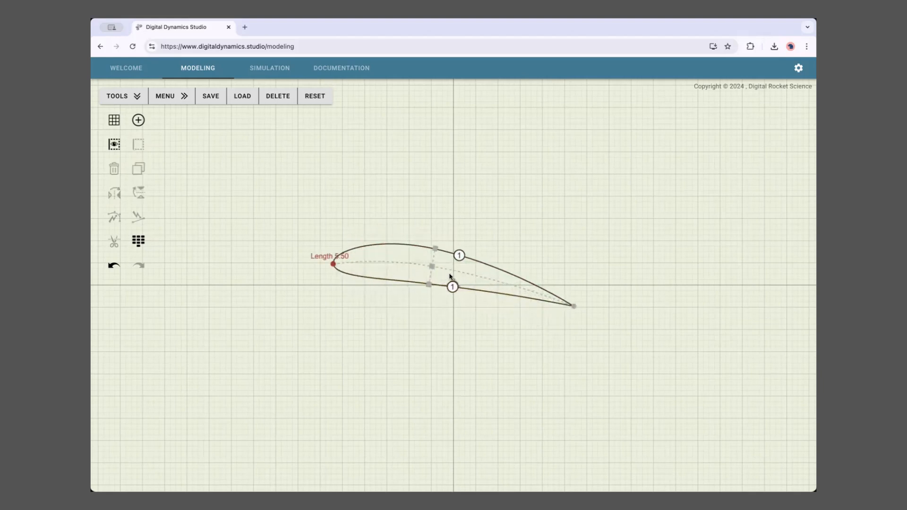
# Reset the workspace to the Heat Box preset and inspect its numbered boundaries.
pyautogui.click(314, 96)
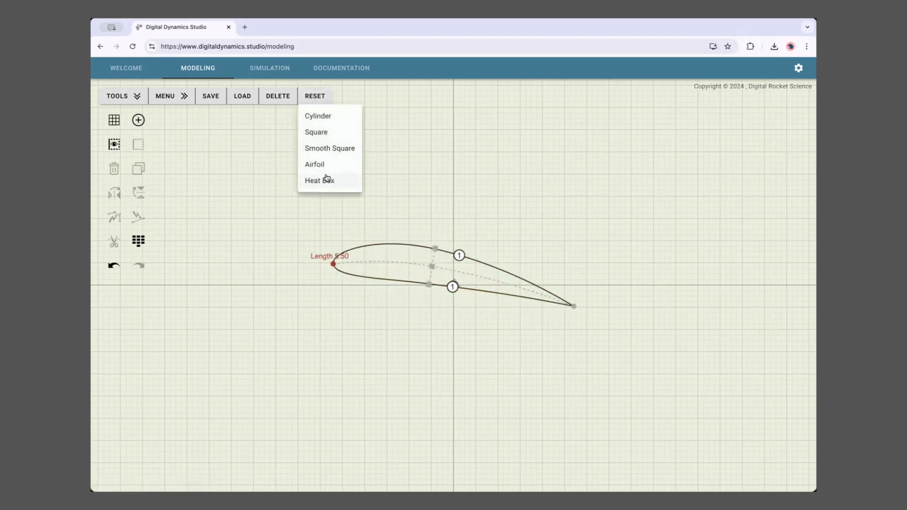
pyautogui.click(321, 179)
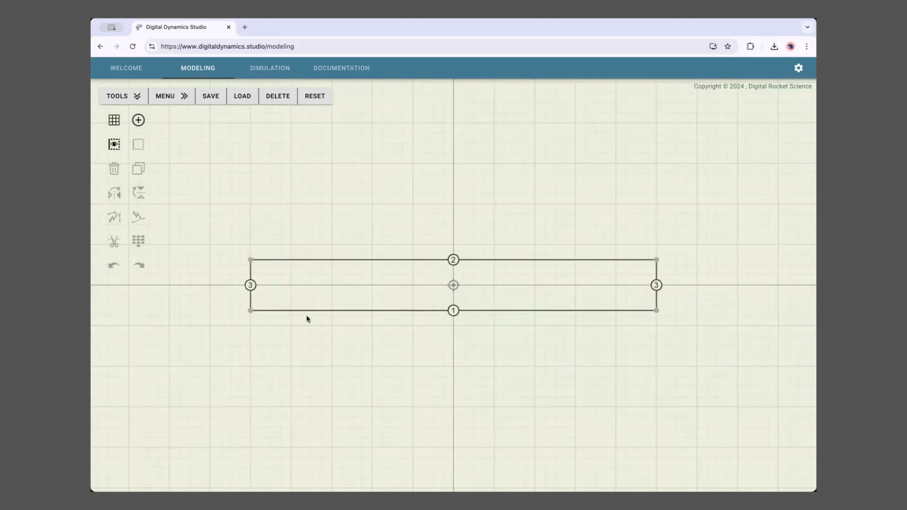
pyautogui.scroll(2, 557, 333)
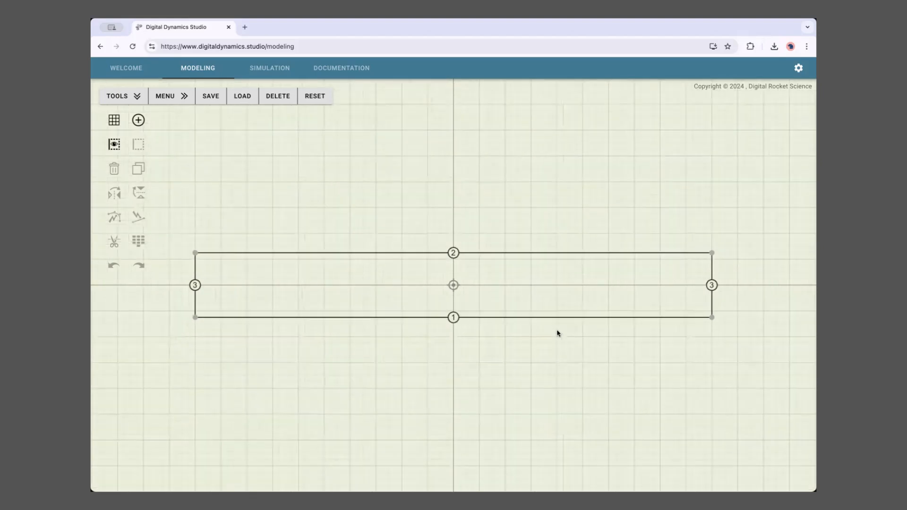
pyautogui.scroll(2, 557, 334)
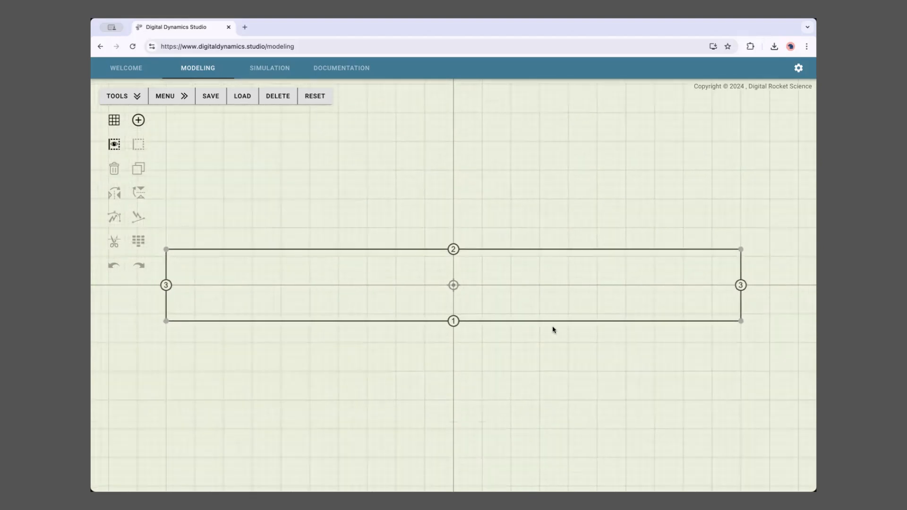
# Reset the workspace to the Cylinder preset and frame the circle together with its whole outer rectangle.
pyautogui.click(315, 97)
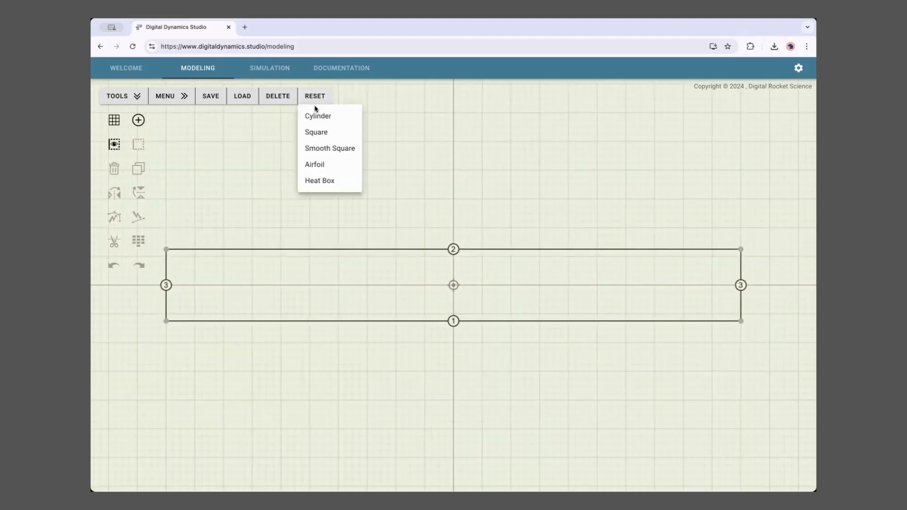
pyautogui.click(314, 117)
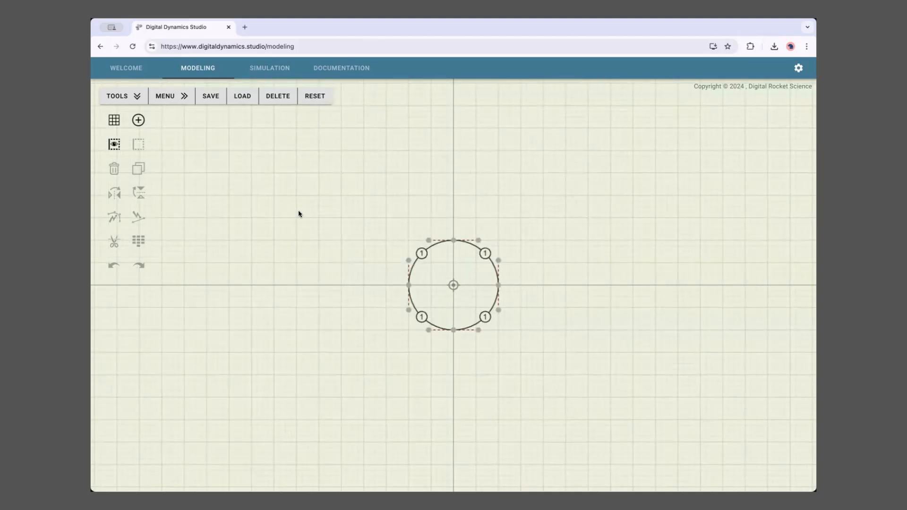
pyautogui.scroll(-5, 299, 226)
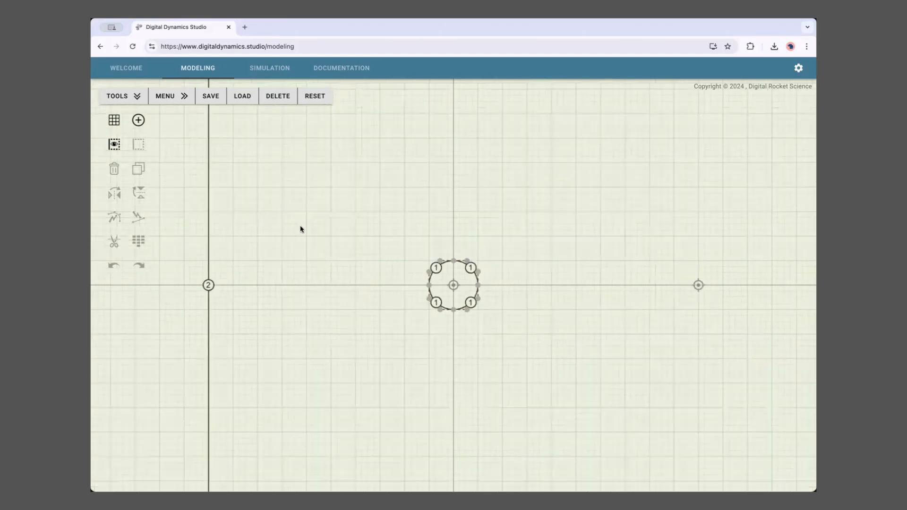
pyautogui.moveTo(367, 227); pyautogui.dragTo(253, 220)
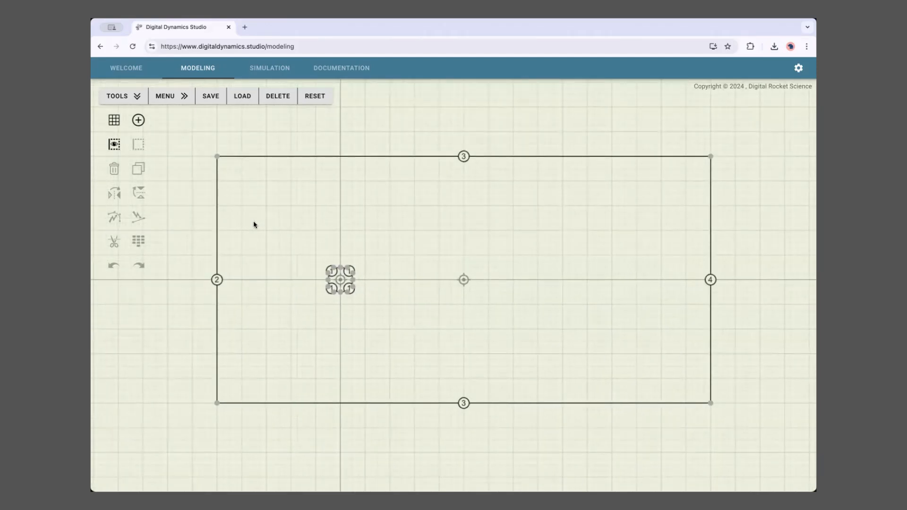
pyautogui.scroll(2, 256, 223)
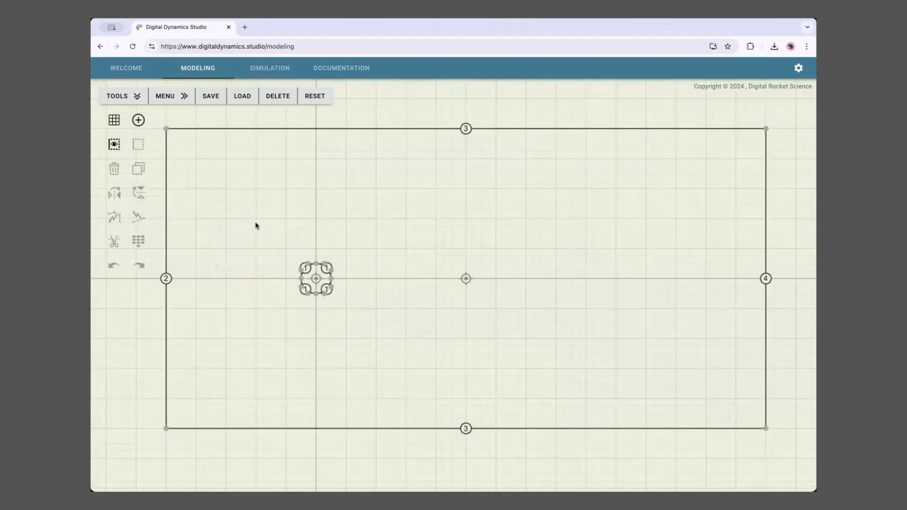
pyautogui.moveTo(255, 224); pyautogui.dragTo(277, 229)
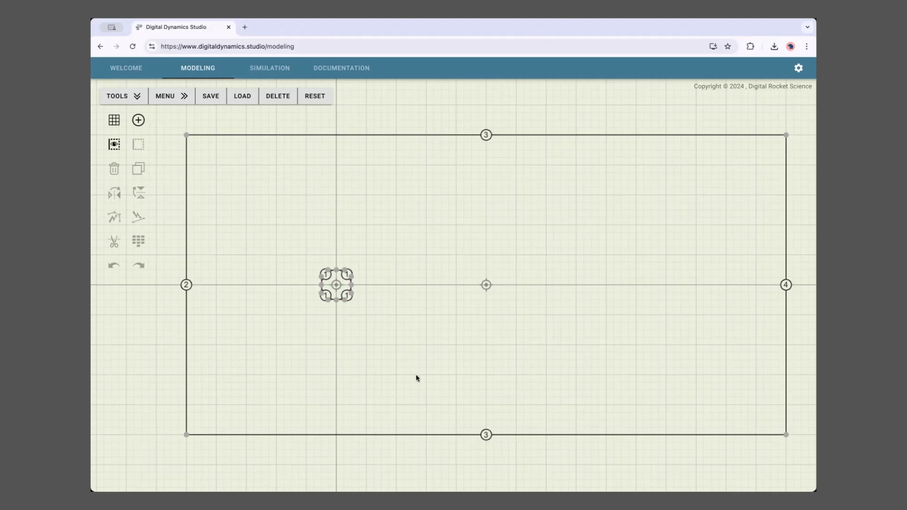
# Examine the coordinates of the circle's centre and of its top, right, bottom and left points.
pyautogui.scroll(1, 416, 373)
pyautogui.scroll(5, 416, 373)
pyautogui.moveTo(347, 342); pyautogui.dragTo(467, 288)
pyautogui.scroll(5, 468, 358)
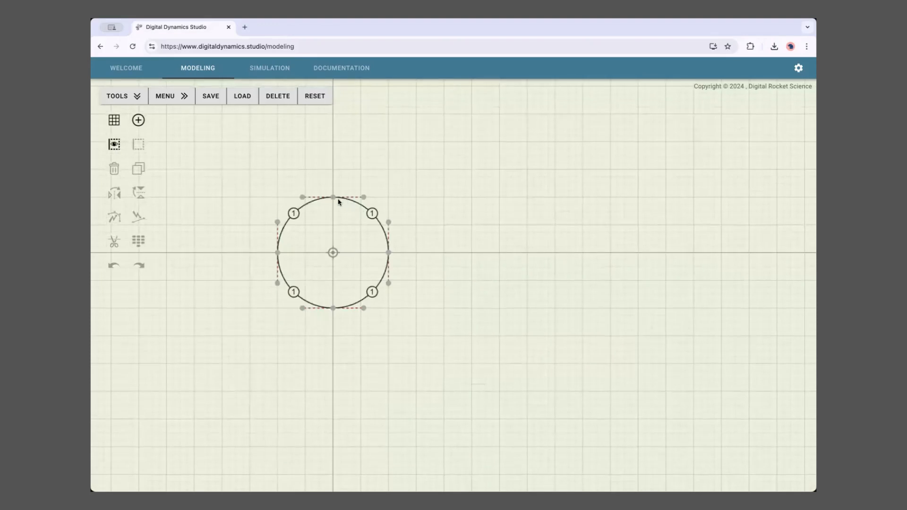
pyautogui.click(333, 254)
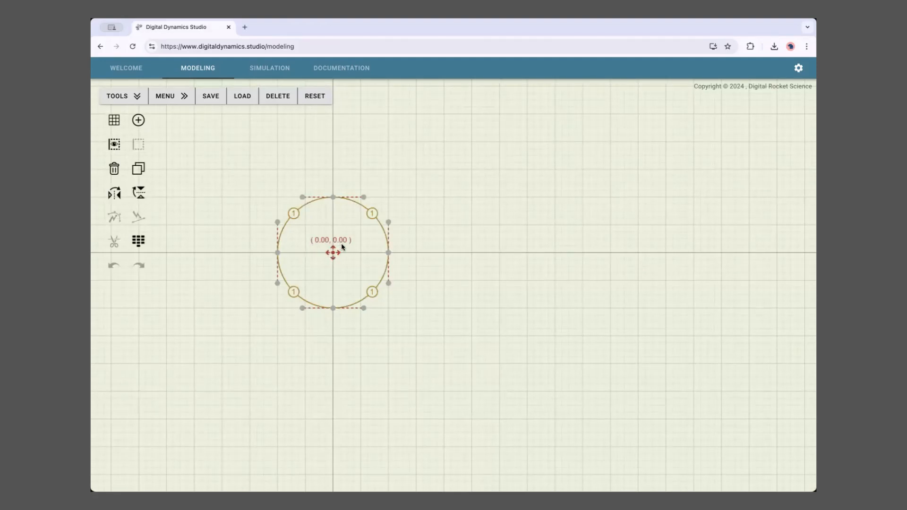
pyautogui.click(334, 197)
pyautogui.click(388, 252)
pyautogui.click(333, 308)
pyautogui.click(277, 252)
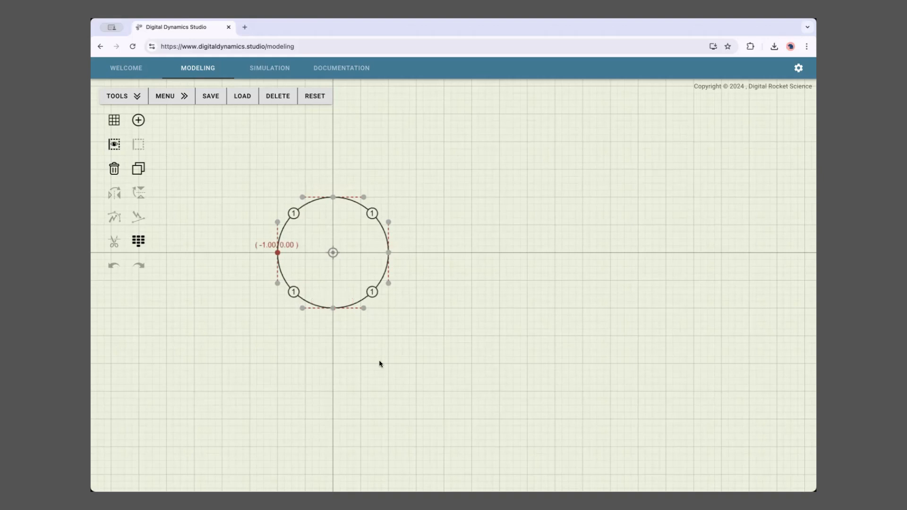
# Examine the coordinates of the outer rectangle's four corners, and bring the whole domain back into view.
pyautogui.scroll(-2, 445, 365)
pyautogui.scroll(-5, 452, 362)
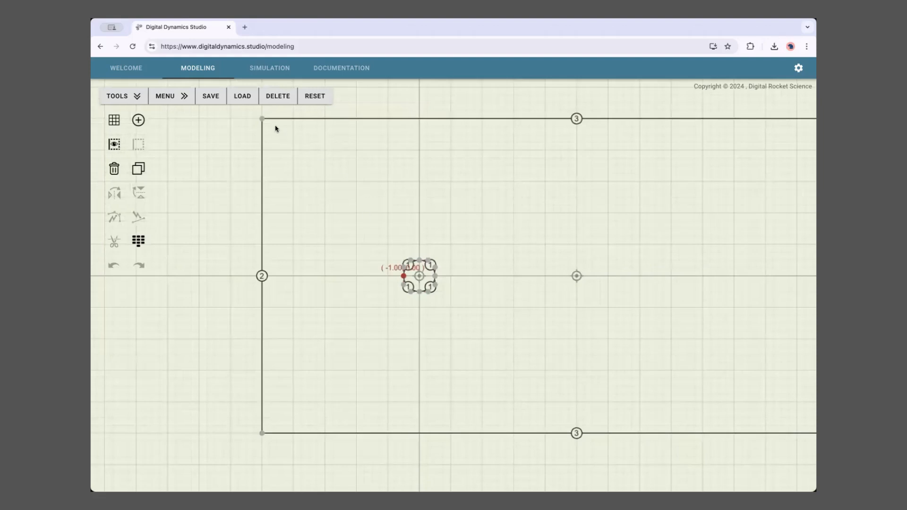
pyautogui.click(262, 118)
pyautogui.click(262, 433)
pyautogui.moveTo(552, 322); pyautogui.dragTo(217, 348)
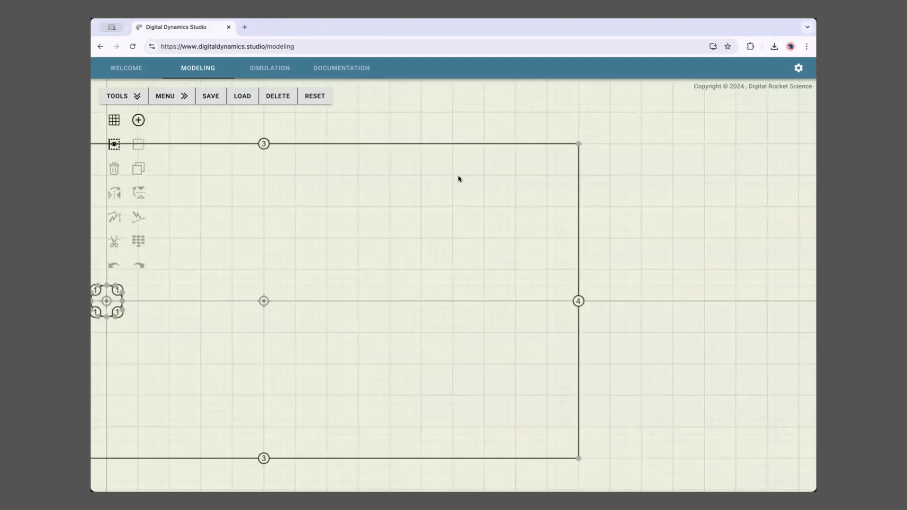
pyautogui.moveTo(597, 200); pyautogui.dragTo(661, 202)
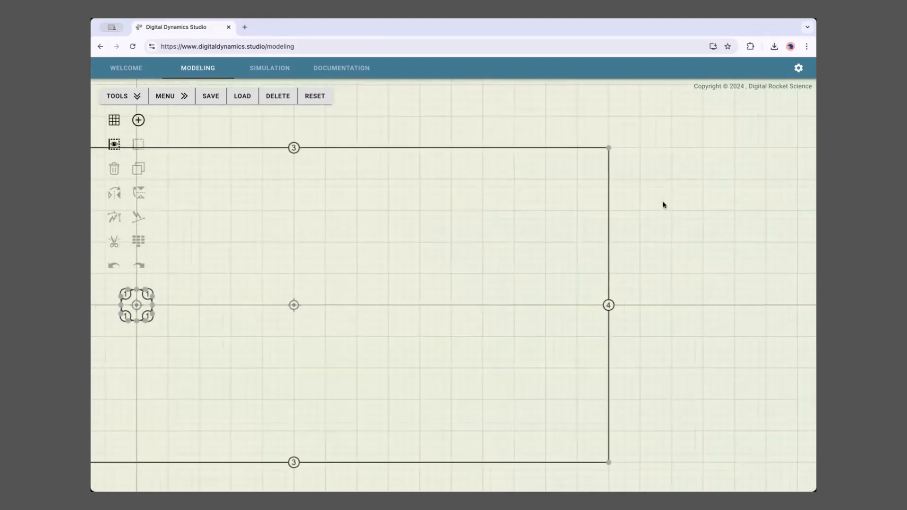
pyautogui.click(609, 147)
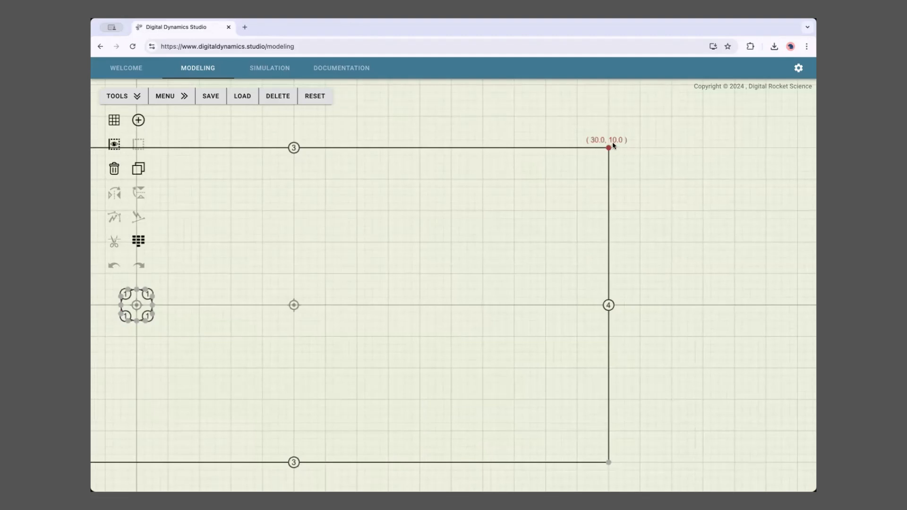
pyautogui.click(608, 463)
pyautogui.moveTo(436, 237); pyautogui.dragTo(560, 222)
pyautogui.scroll(-1, 522, 273)
pyautogui.moveTo(429, 273); pyautogui.dragTo(479, 273)
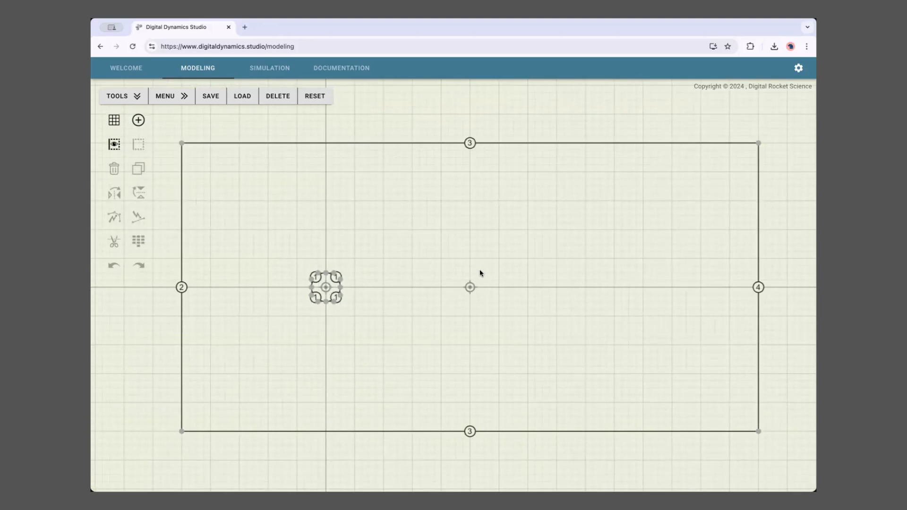
pyautogui.moveTo(553, 271); pyautogui.dragTo(559, 272)
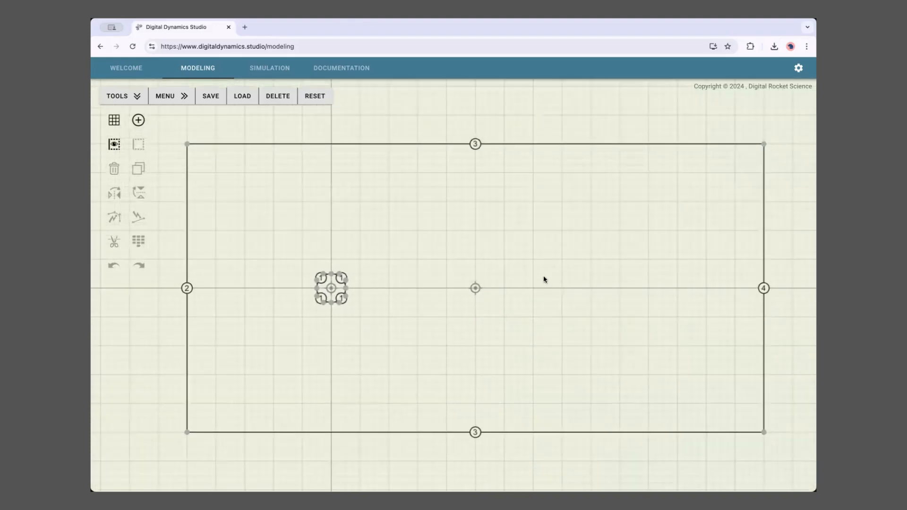
pyautogui.scroll(3, 544, 279)
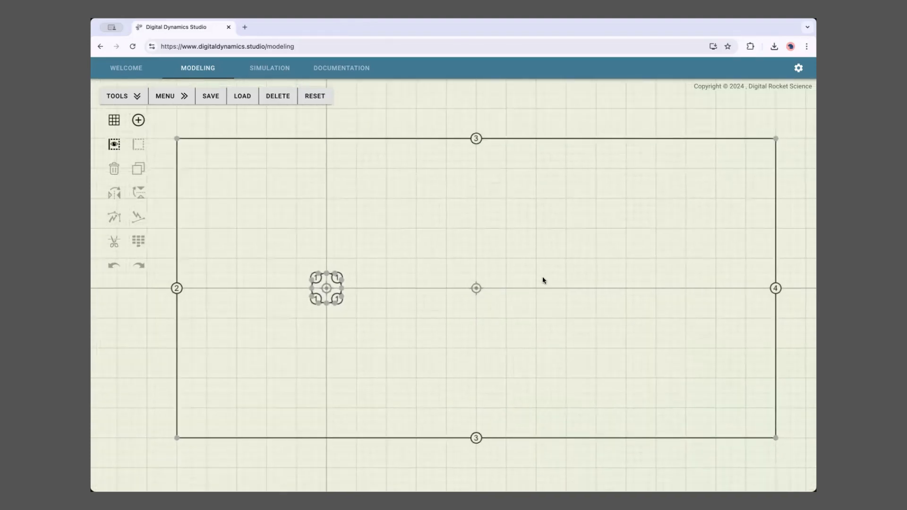